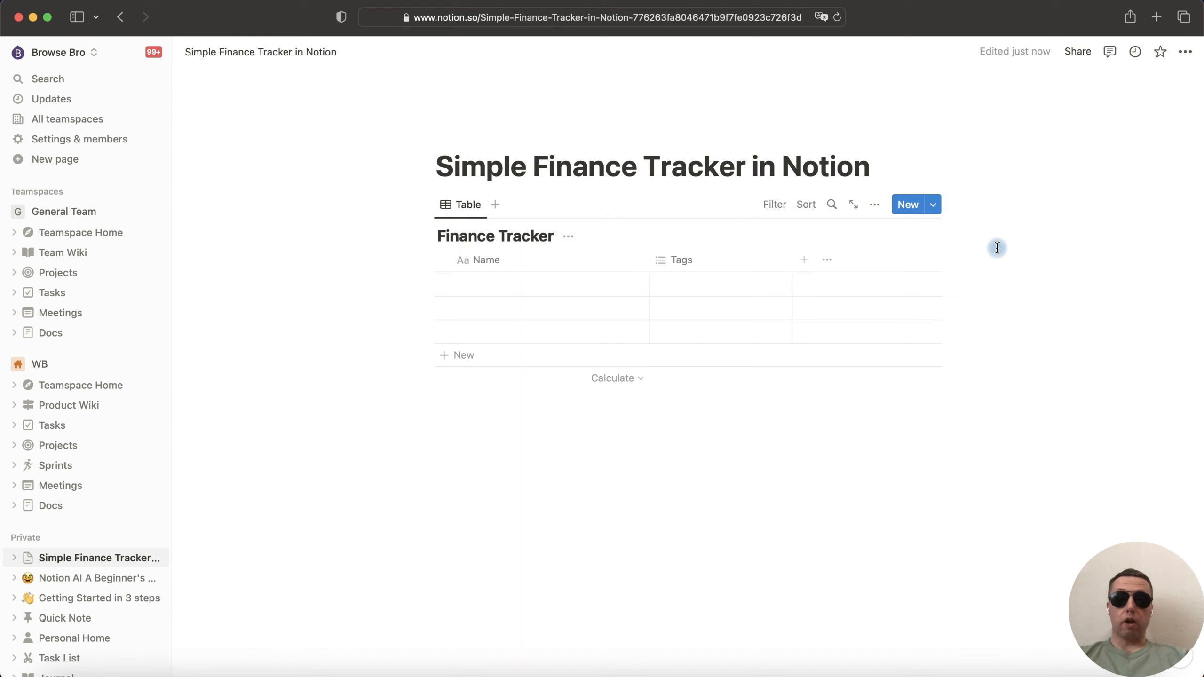
- Add a Number property named Sum, formatted as US Dollar, to the Finance Tracker table
click(804, 260)
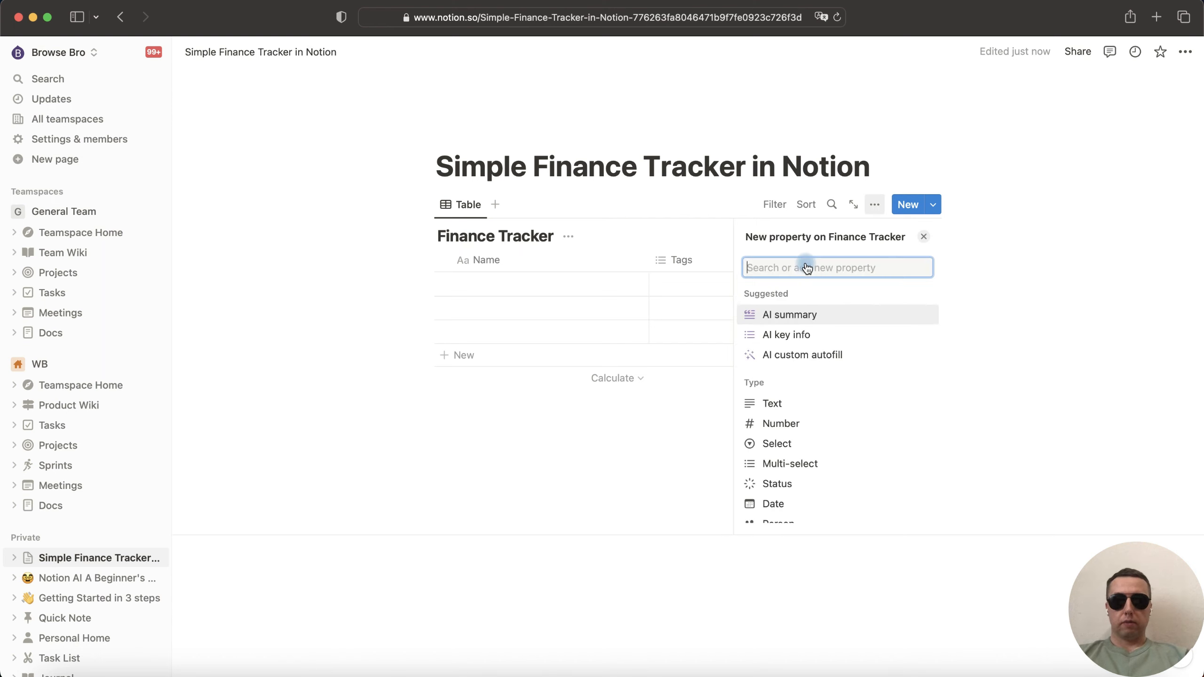
click(785, 424)
click(899, 315)
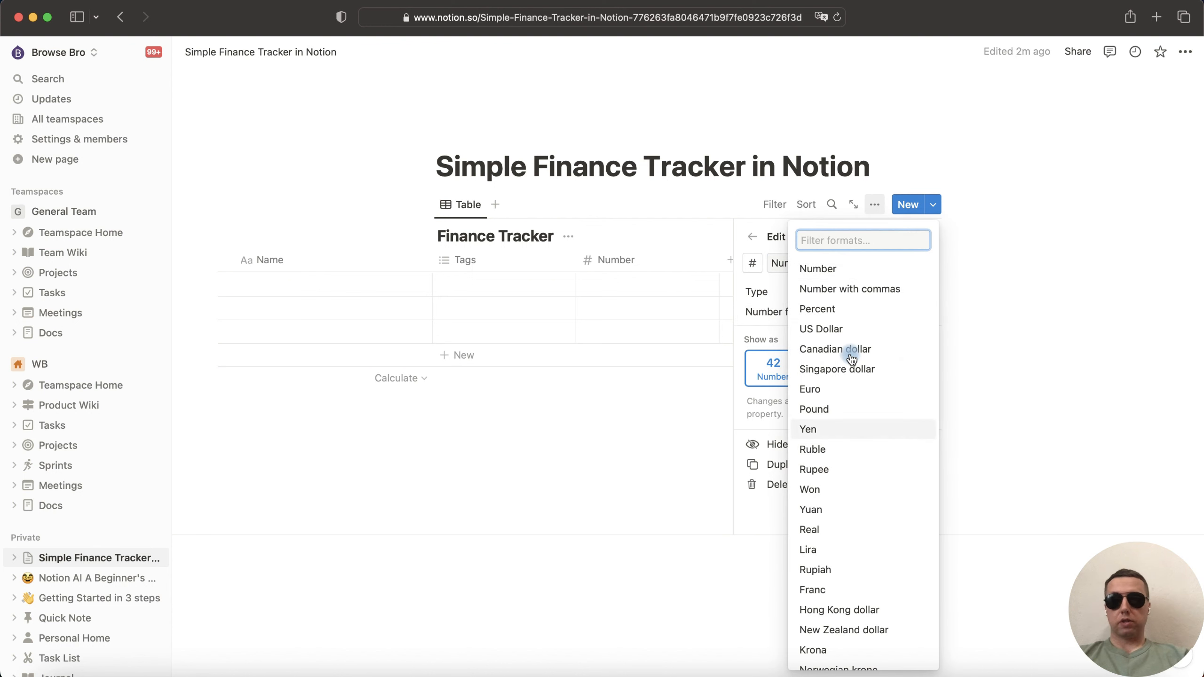
click(825, 328)
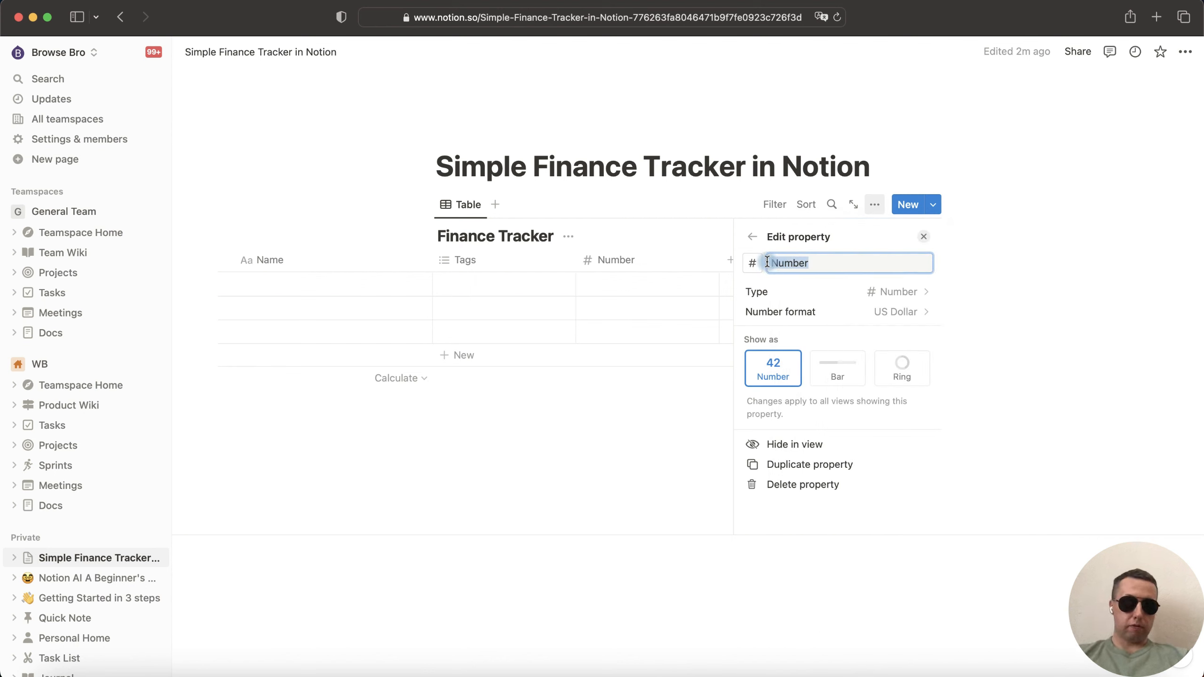
text(Sum)
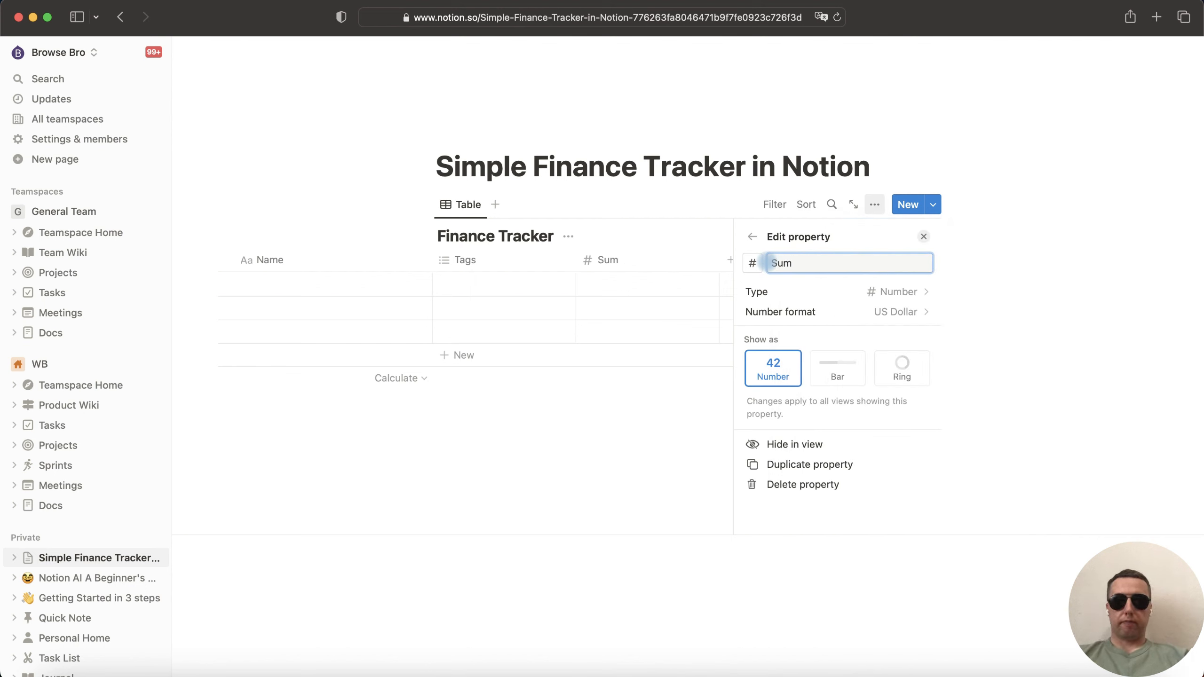
click(489, 285)
click(492, 288)
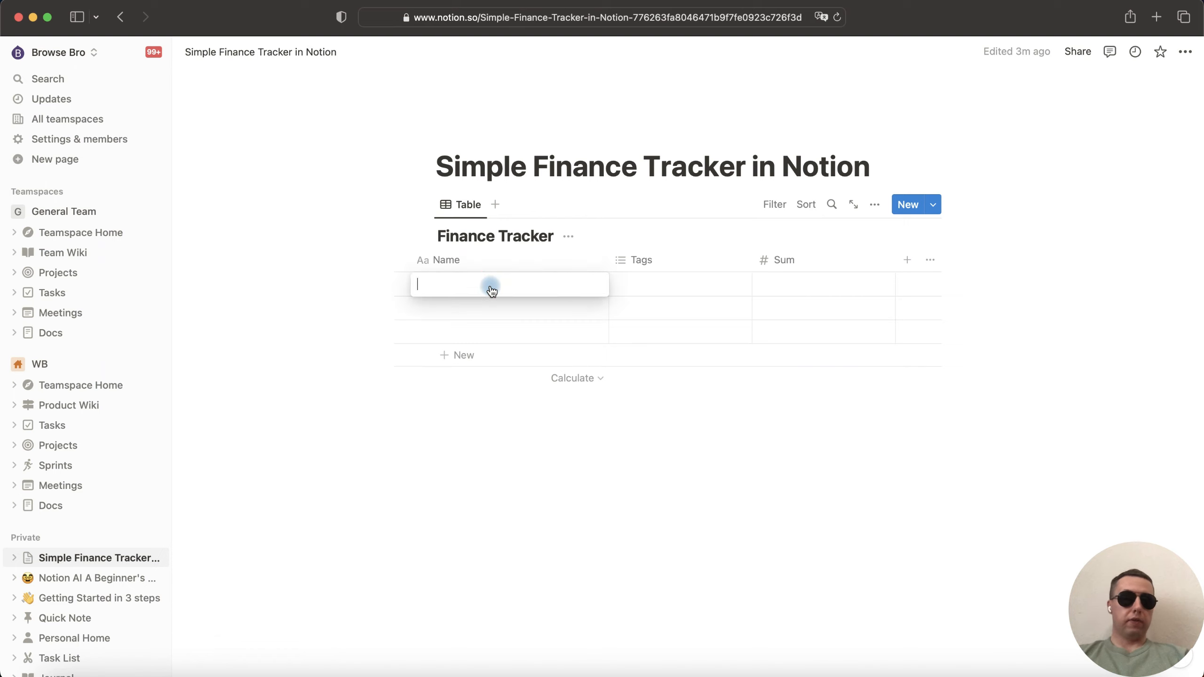
- Enter a Red Tesla row with an amount of 100000
text(Red Tesla)
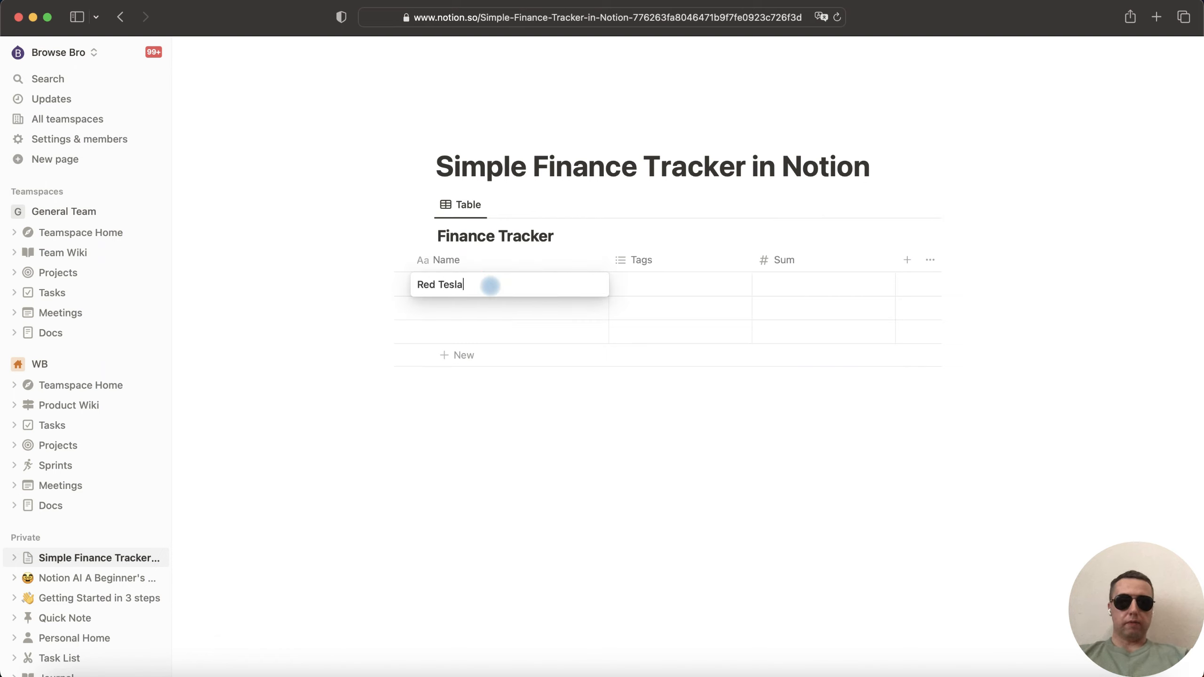
key(Tab)
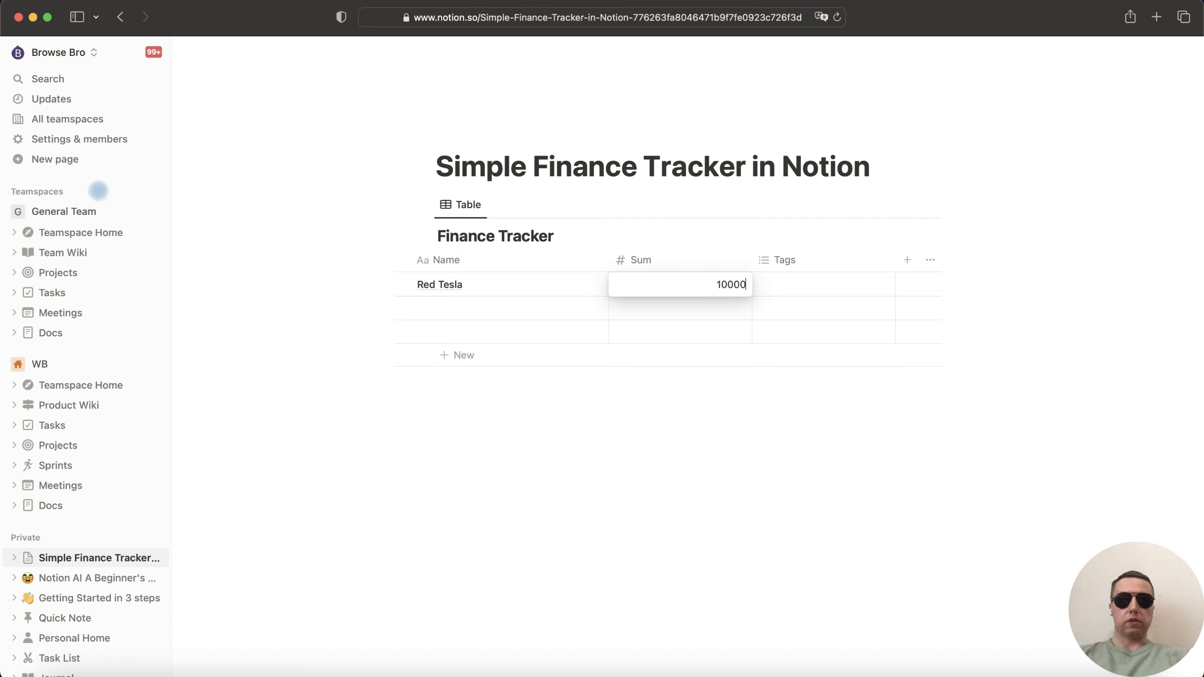
key(Return)
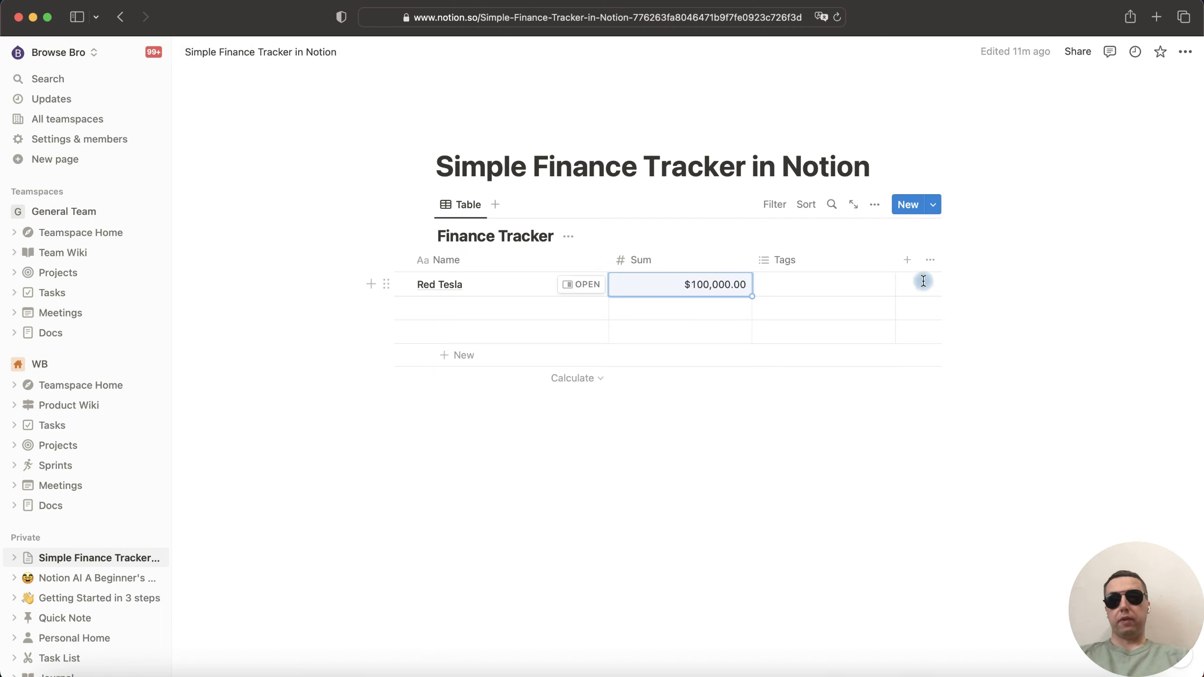
- Add a Date column, set Red Tesla to July 14, 2023, and move Date before Tags
click(908, 265)
scroll(806, 438, down, 1)
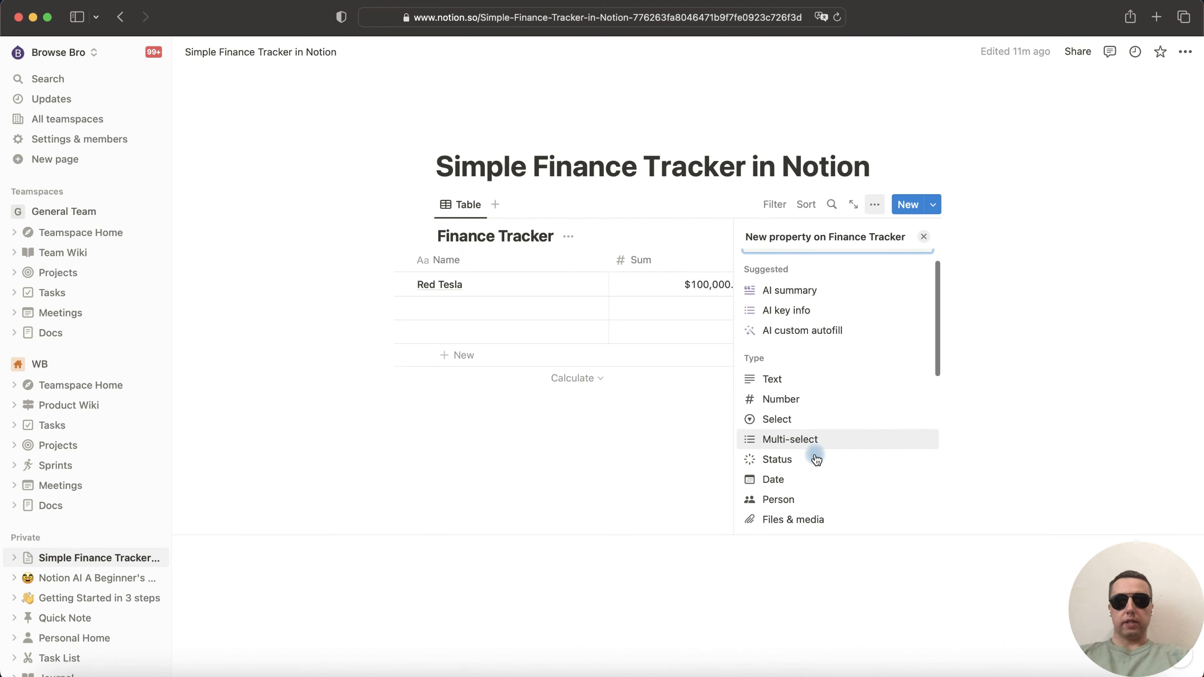
click(806, 480)
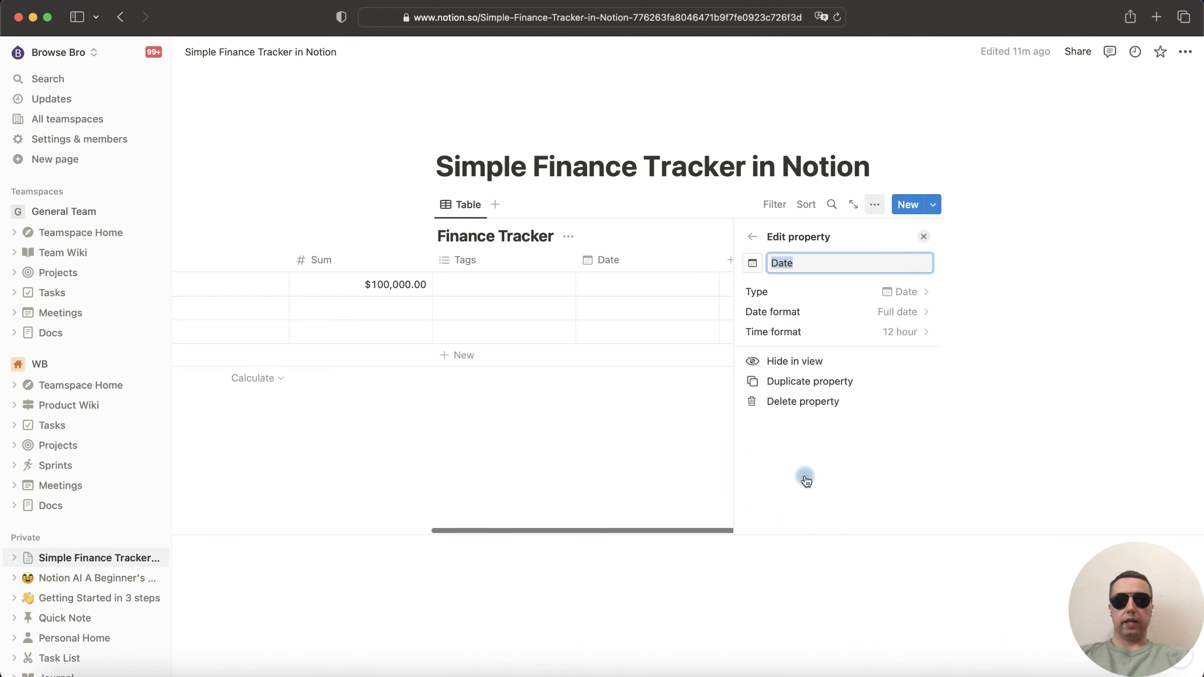
click(638, 286)
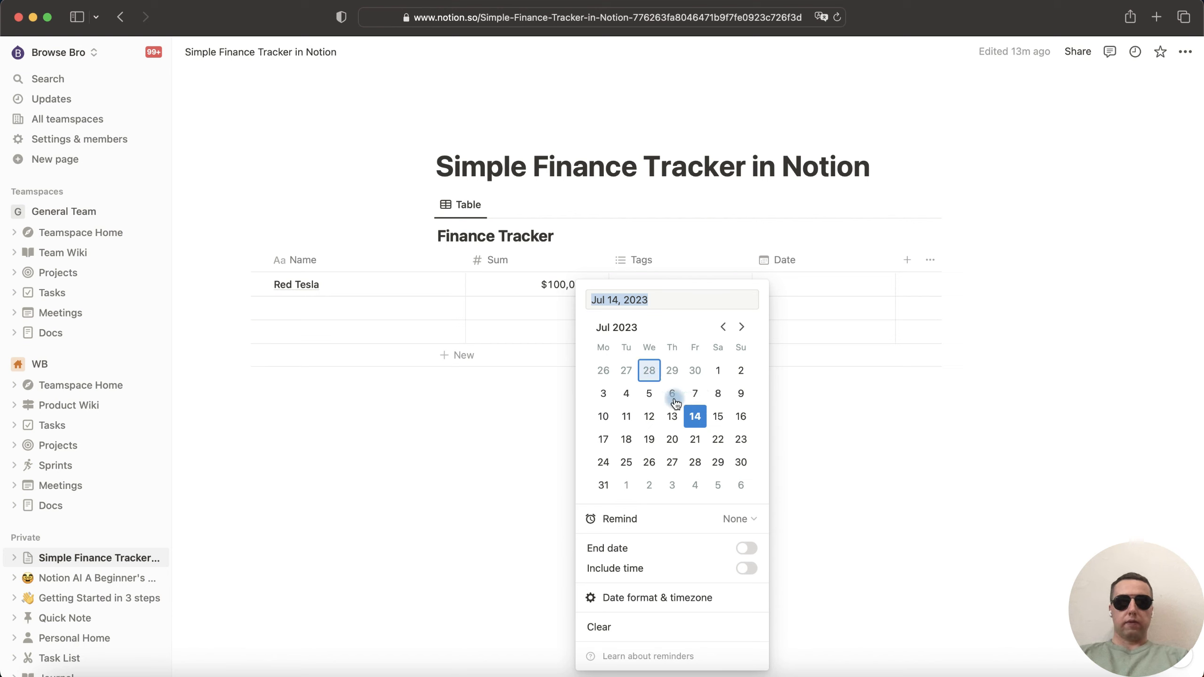
click(695, 417)
click(927, 298)
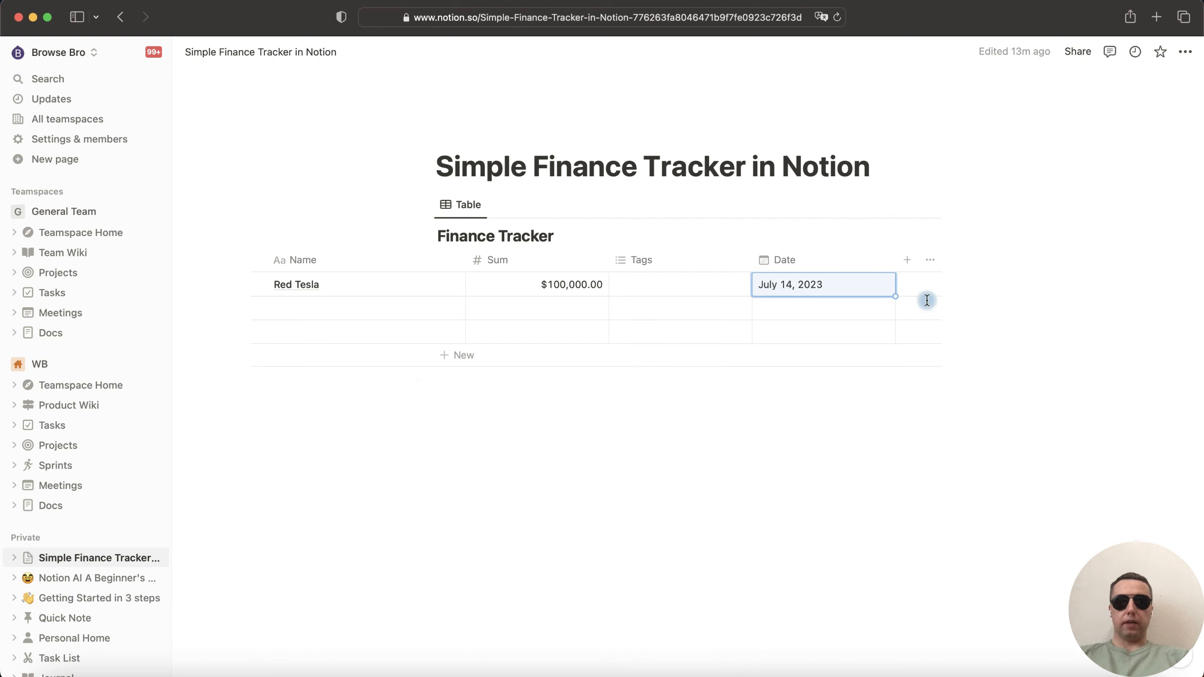
drag(852, 261, 745, 261)
click(761, 261)
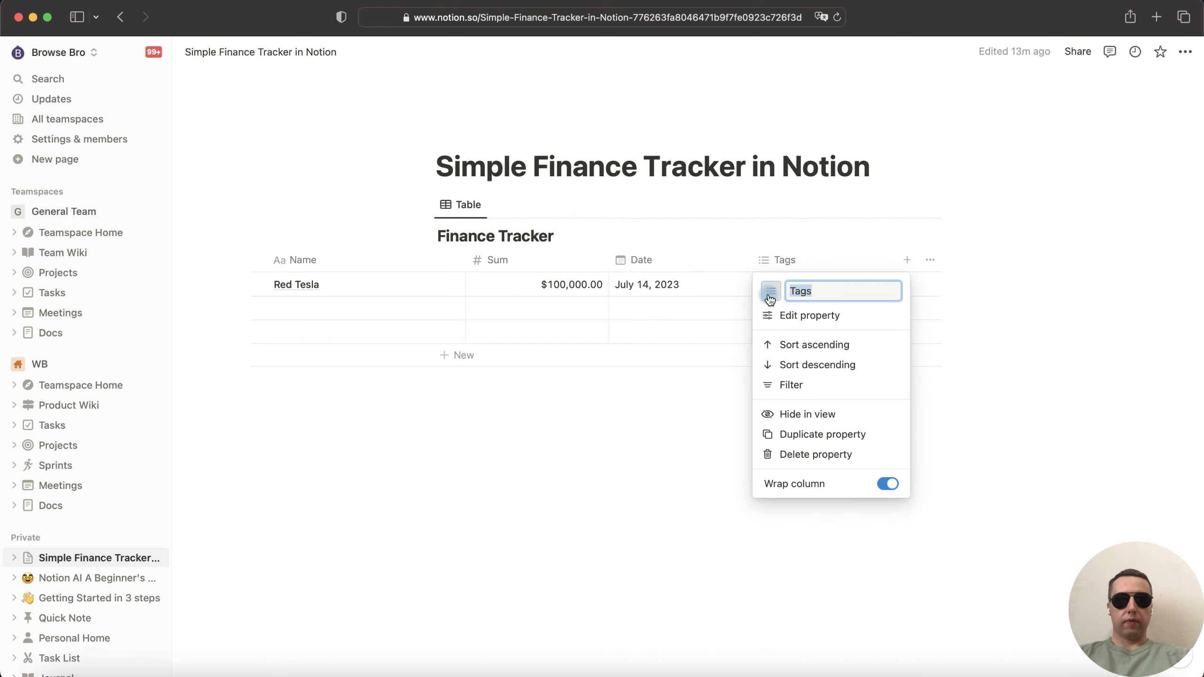
- Rename Tags to Category and tag Red Tesla with Expenses and Auto
text(Category)
click(803, 290)
text(E)
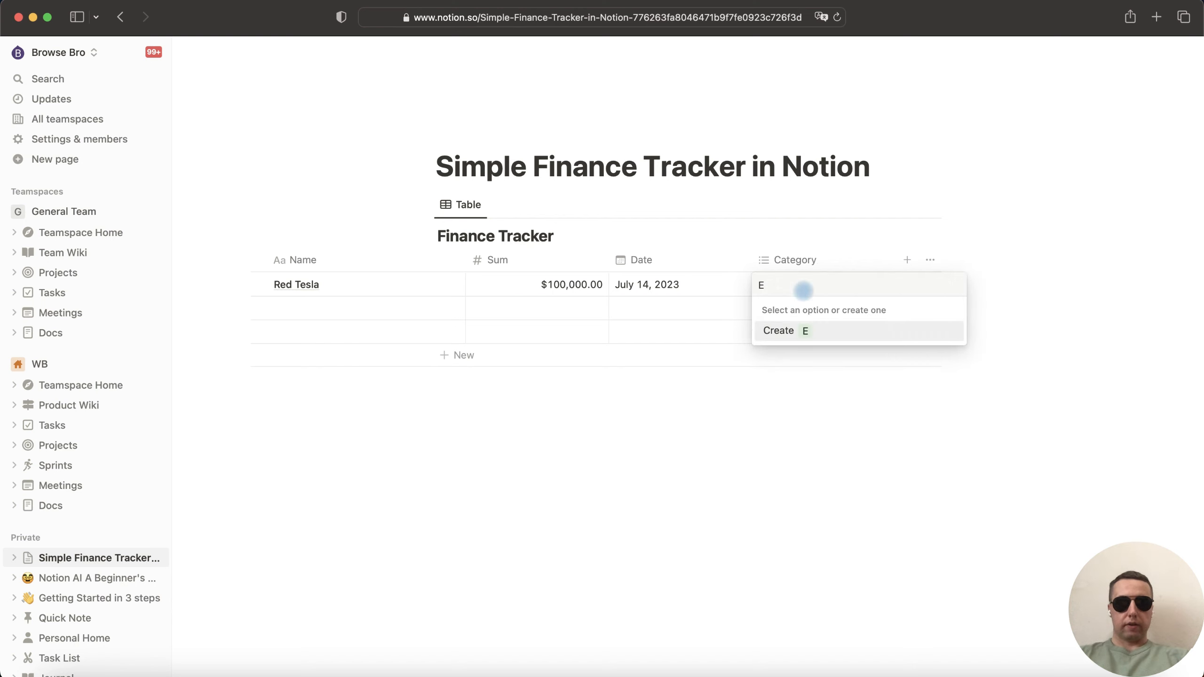
text(xpenses)
key(Return)
text(Au)
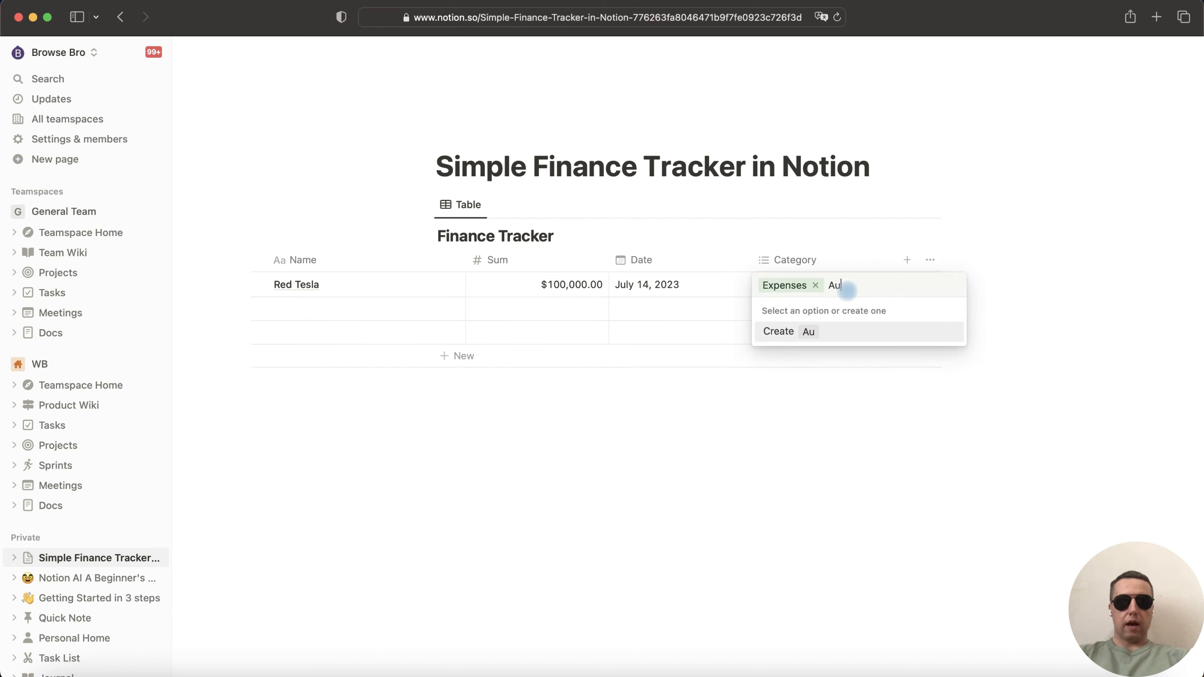
text(to)
key(Return)
key(Escape)
click(907, 260)
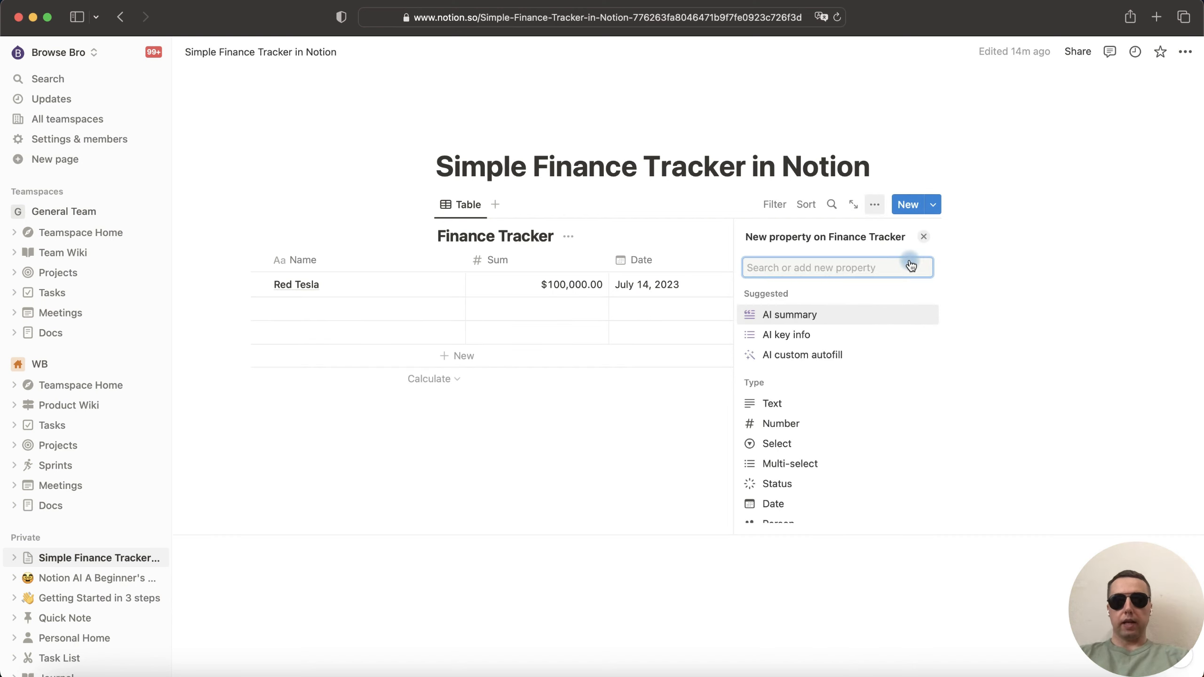
click(839, 444)
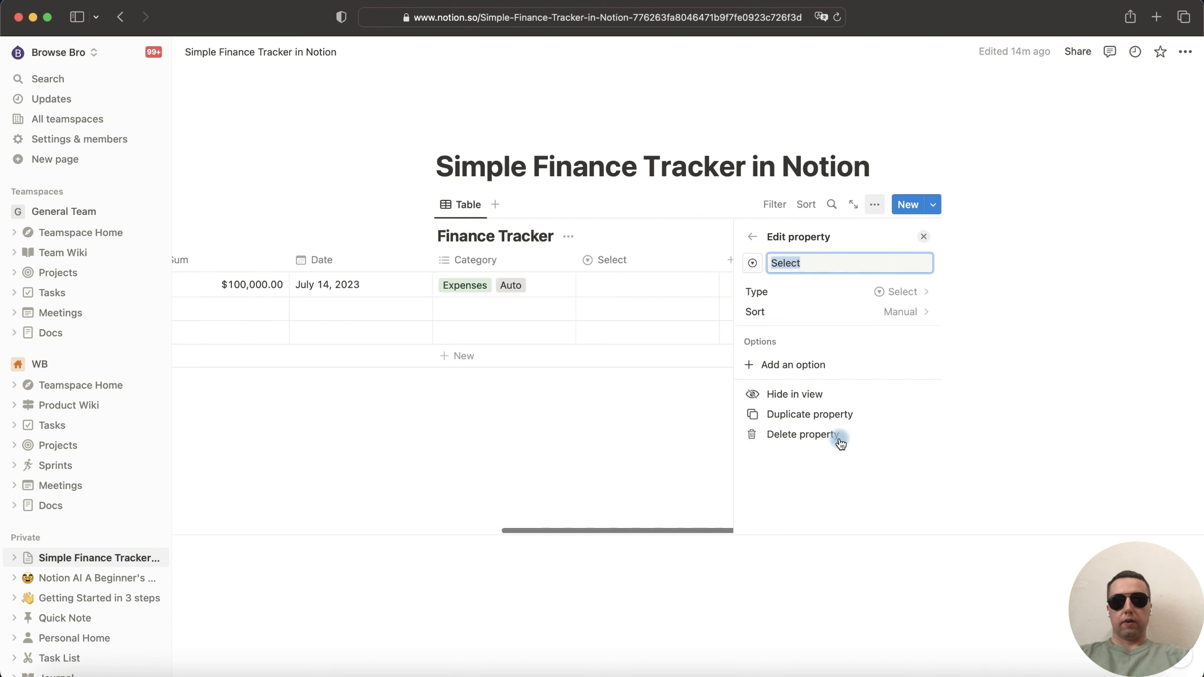
text(Accou)
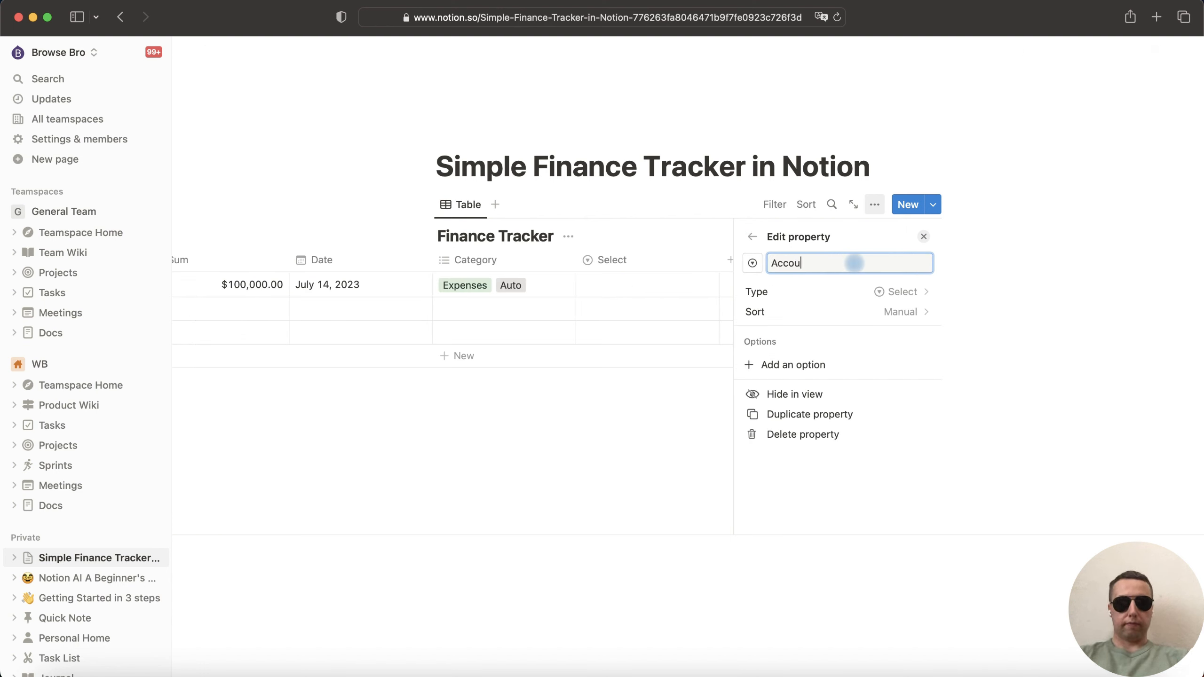
text(nt)
key(Return)
click(801, 284)
text(Ca)
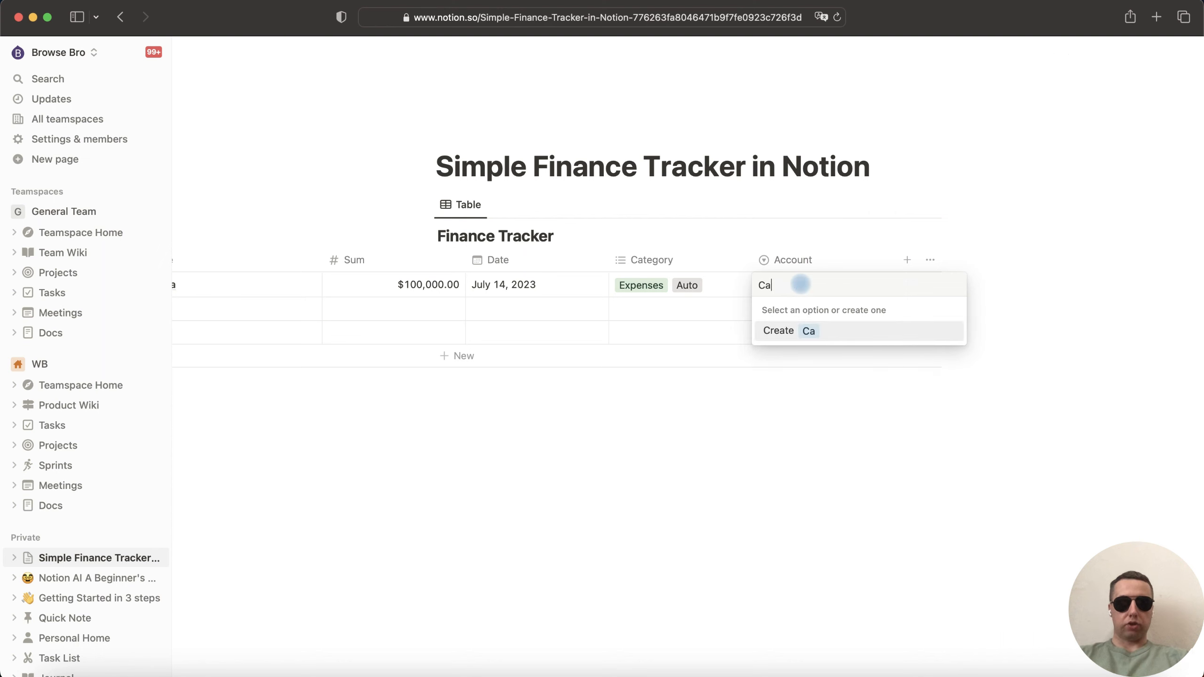
text(sh)
key(Return)
click(739, 398)
scroll(363, 315, left, 3)
click(357, 311)
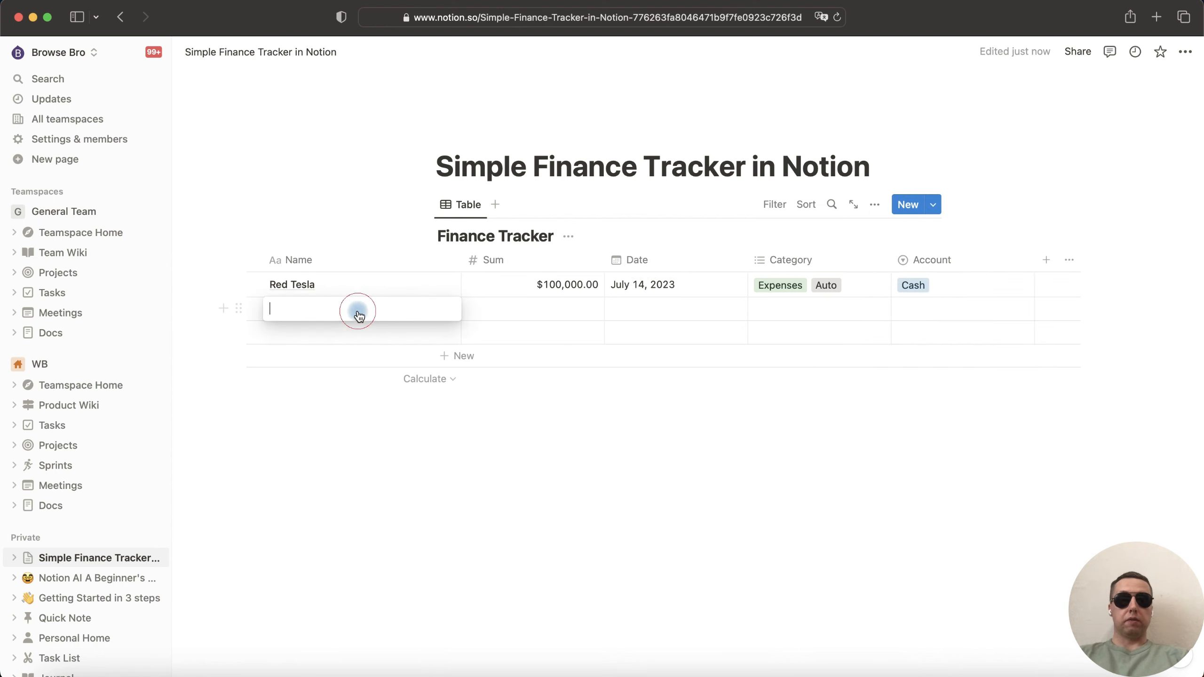
- Add a Salary row with $3,000.00 dated July 14, 2023
text(Salary)
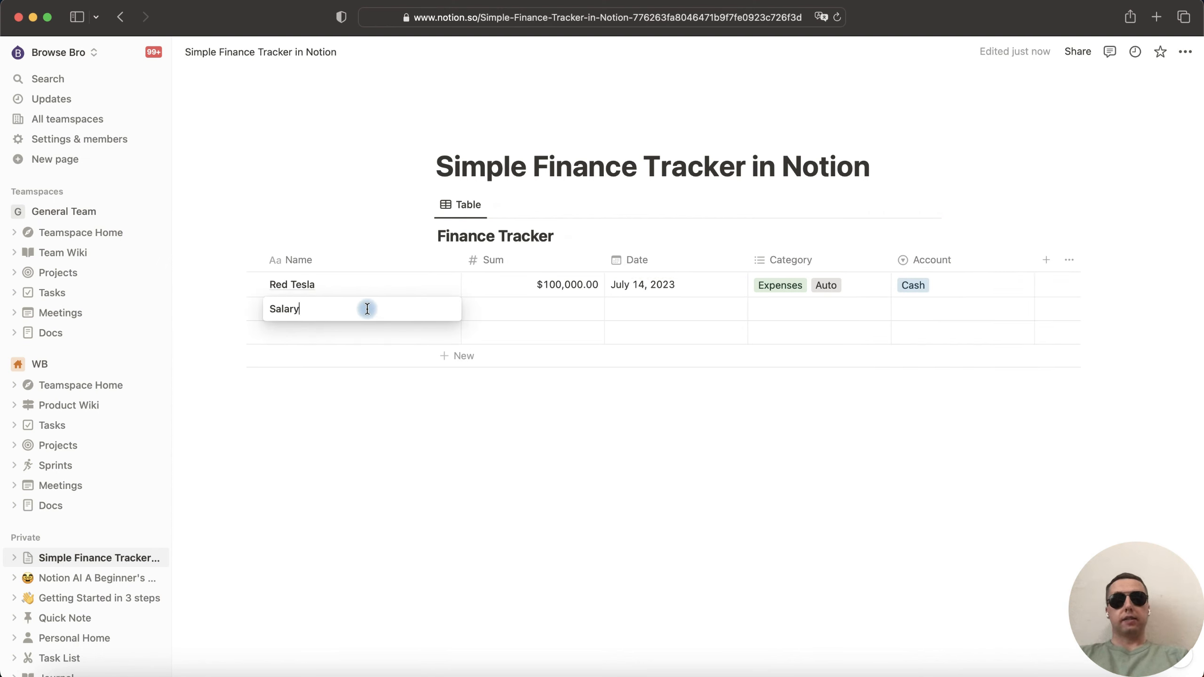
key(Tab)
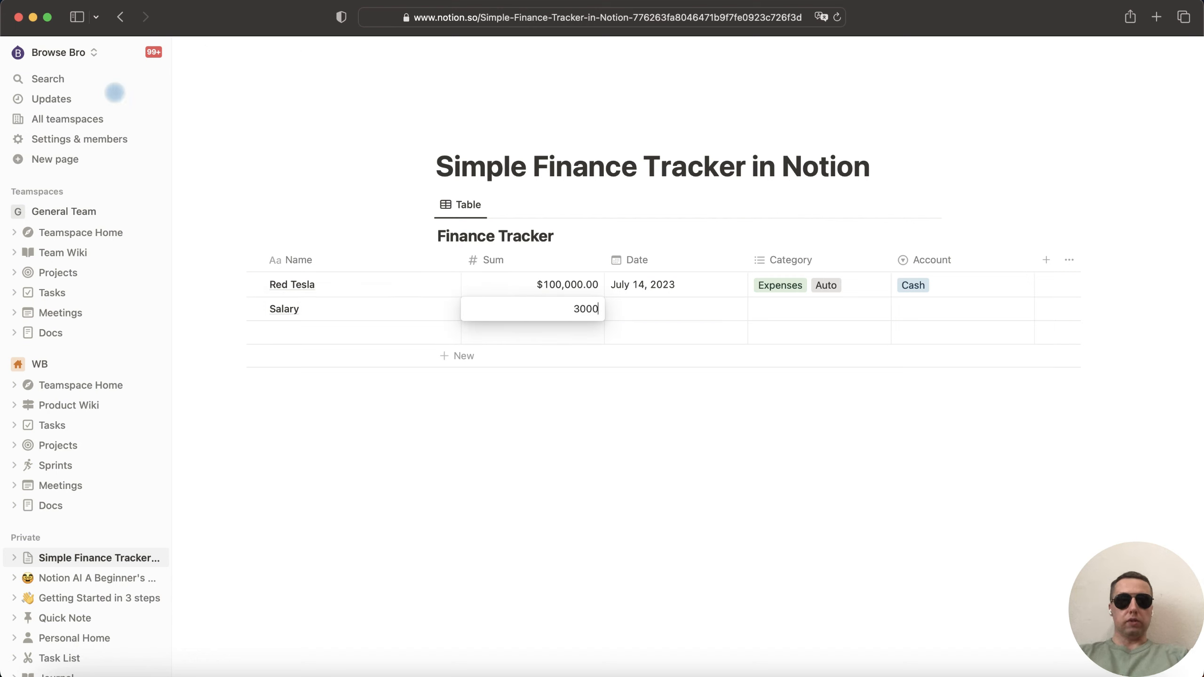
key(Return)
click(634, 309)
click(718, 416)
- Give Salary the categories Income and Salary and the new account Bank
click(794, 307)
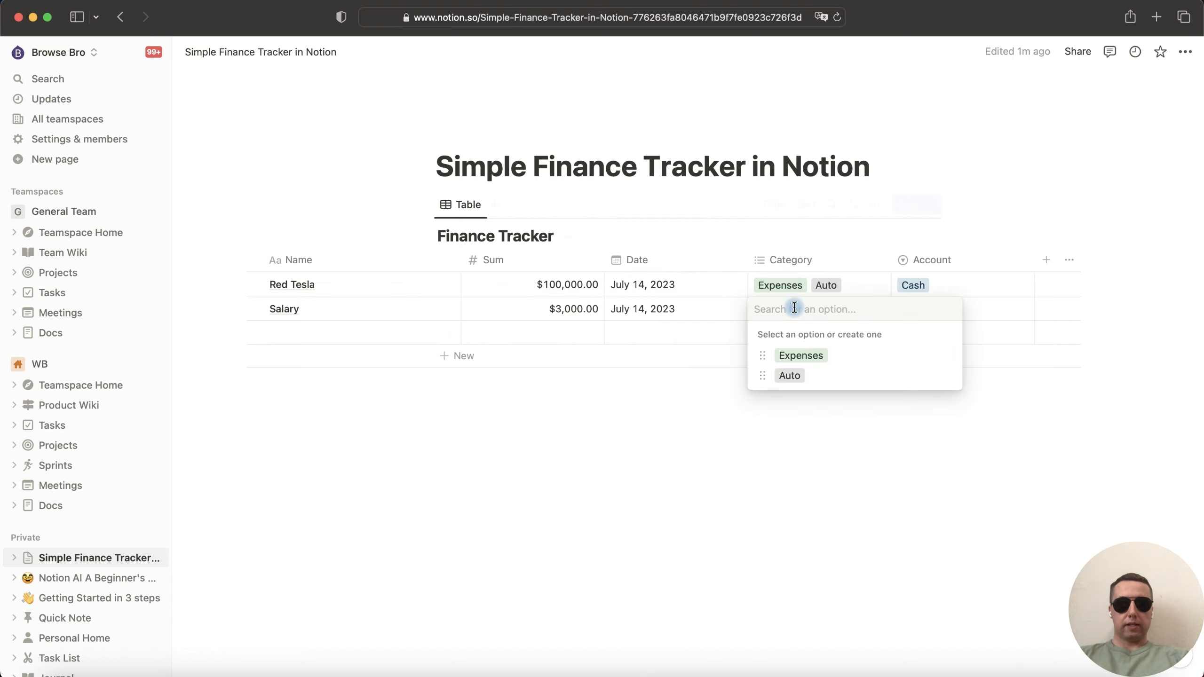
text(Income)
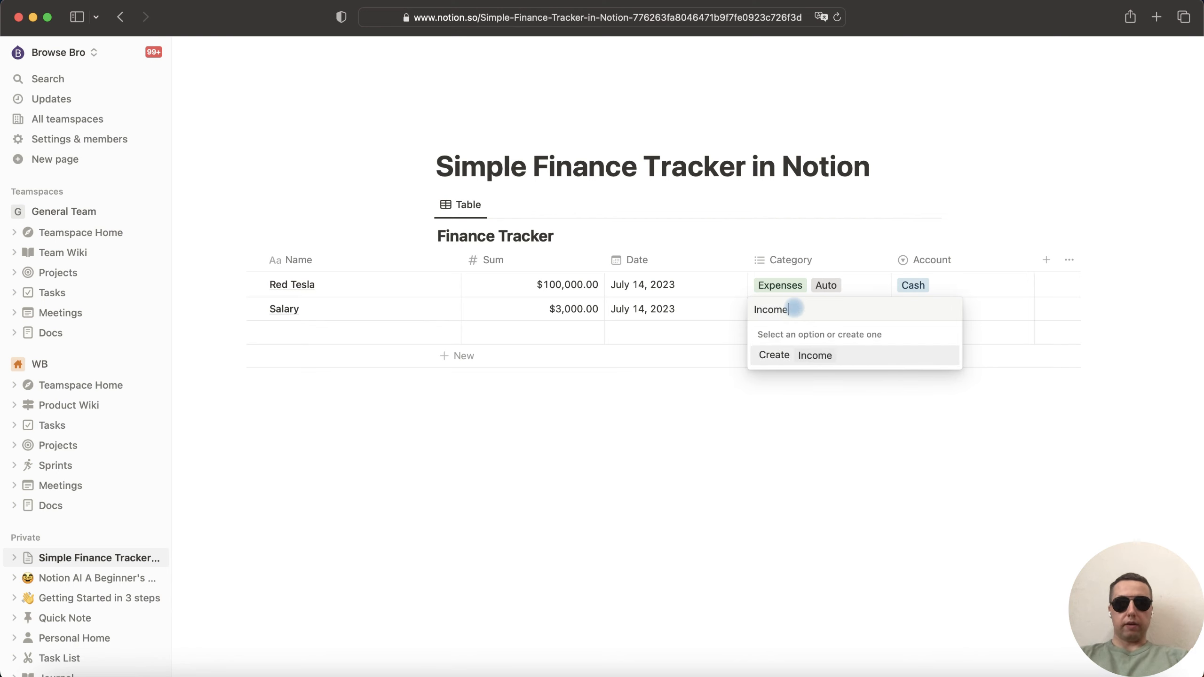
key(Return)
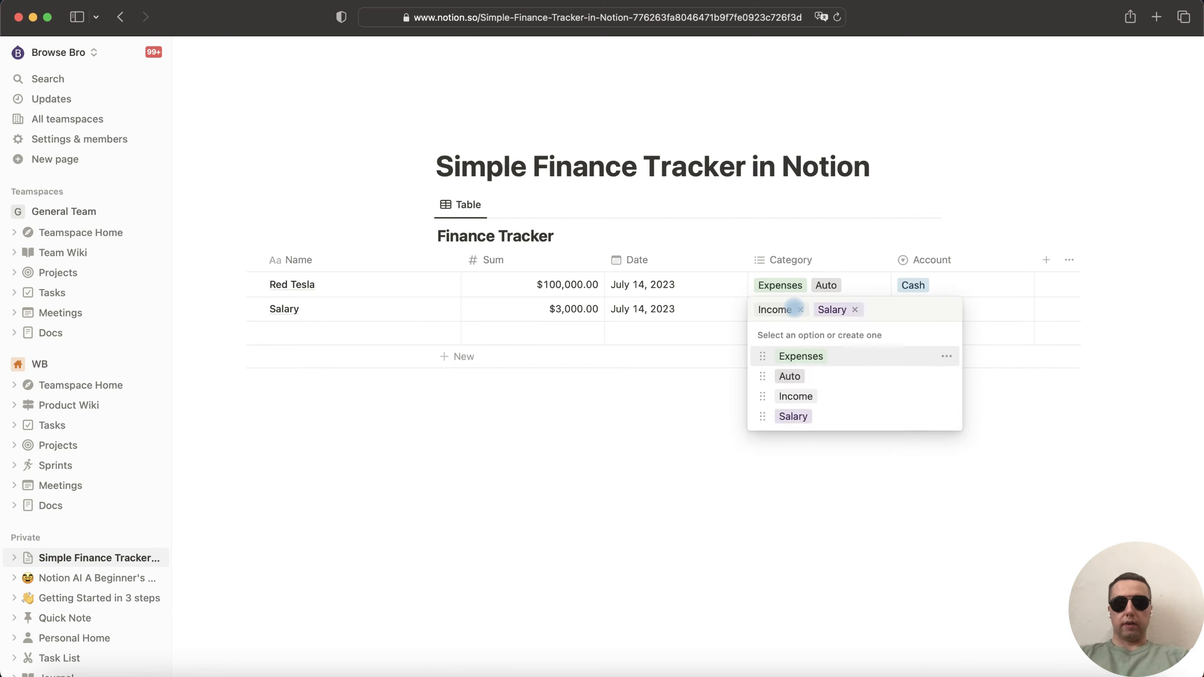
key(Tab)
click(953, 309)
text(Bank)
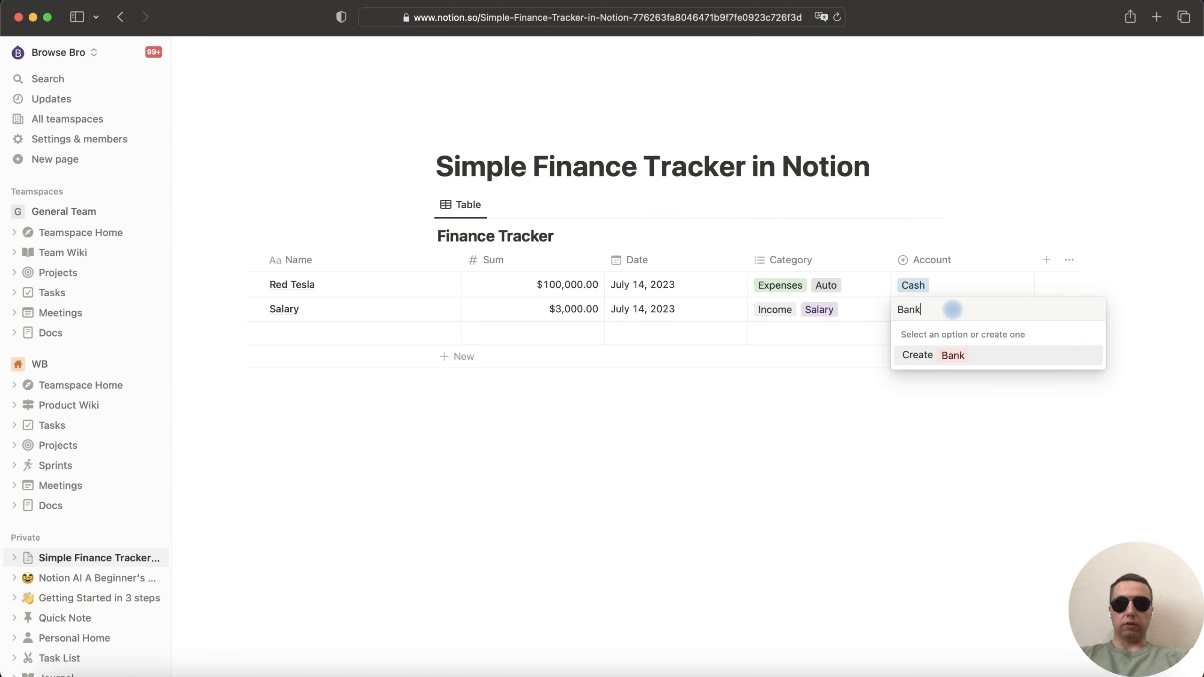
key(Return)
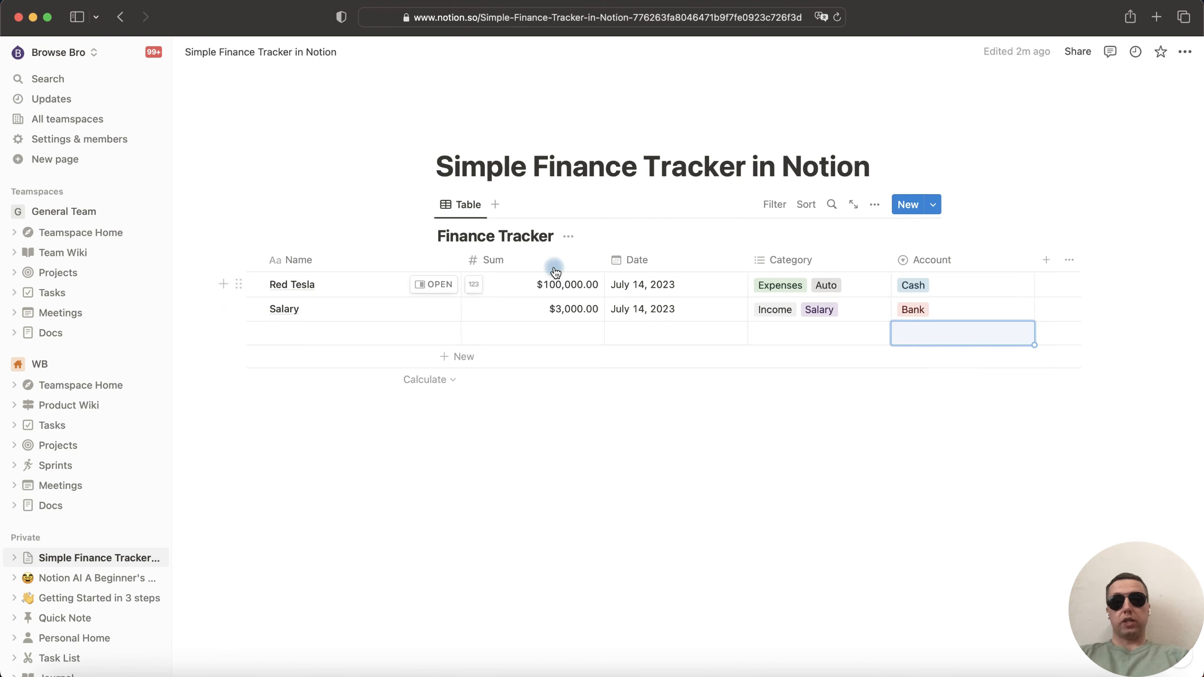
click(540, 285)
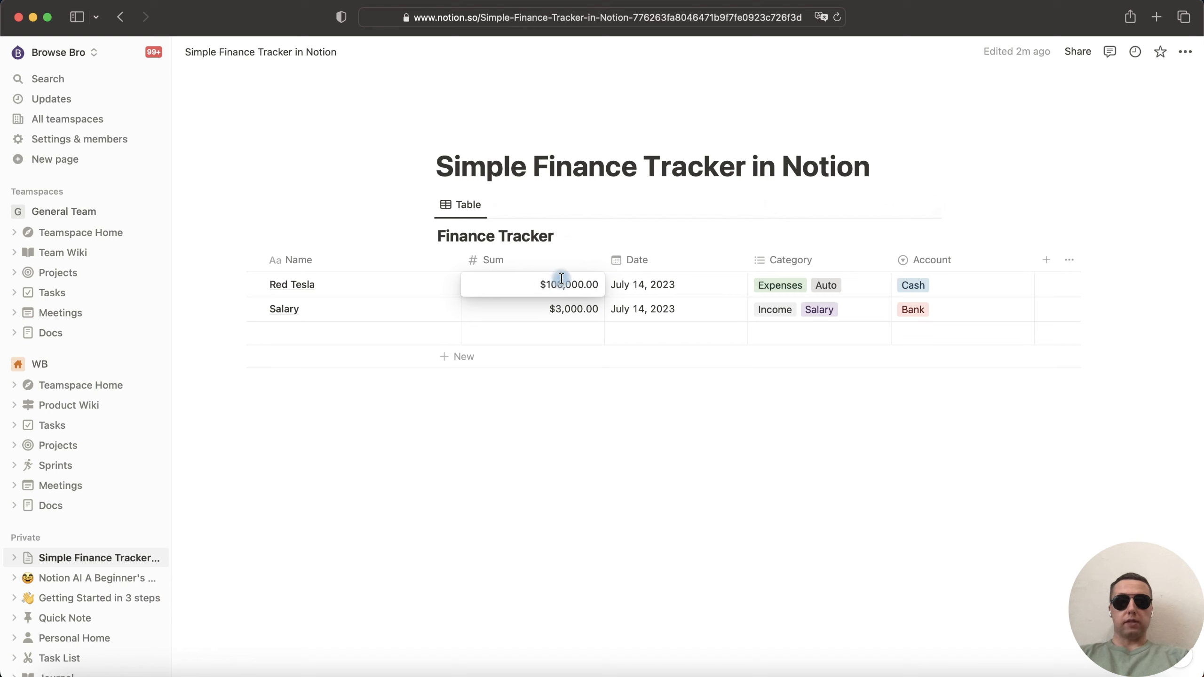
- Change Red Tesla's amount to -$100,000.00 and add a Sum total (-$97,000.00) under the column
text(-)
key(Return)
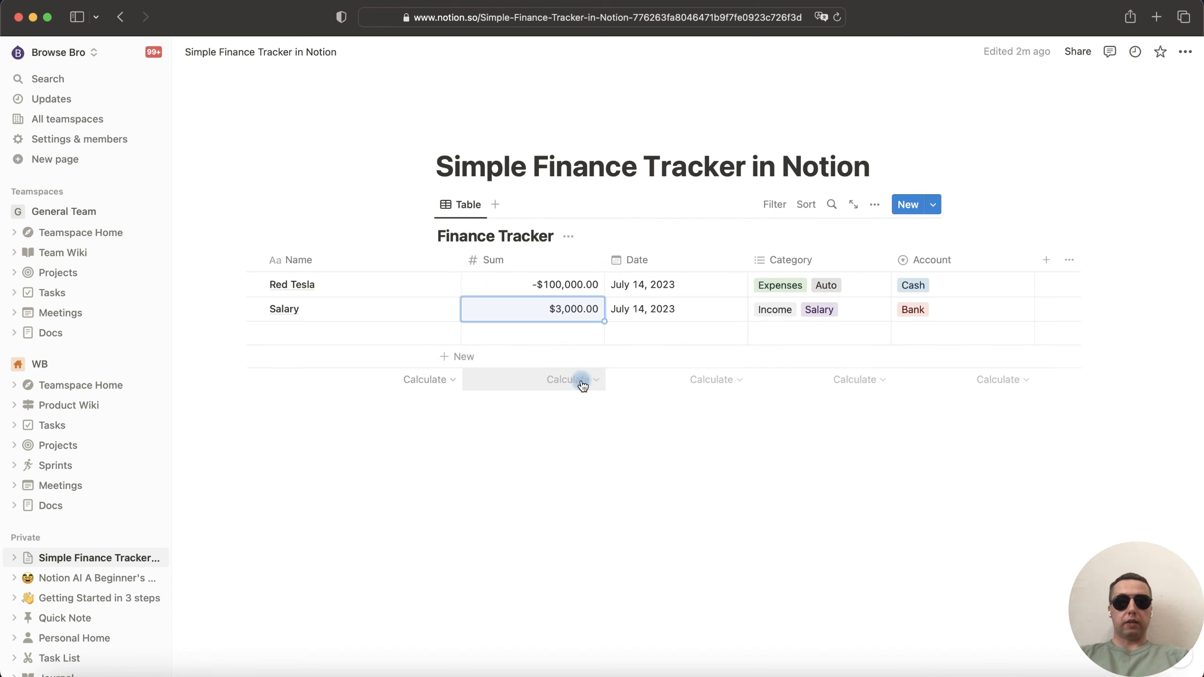
click(584, 382)
click(545, 254)
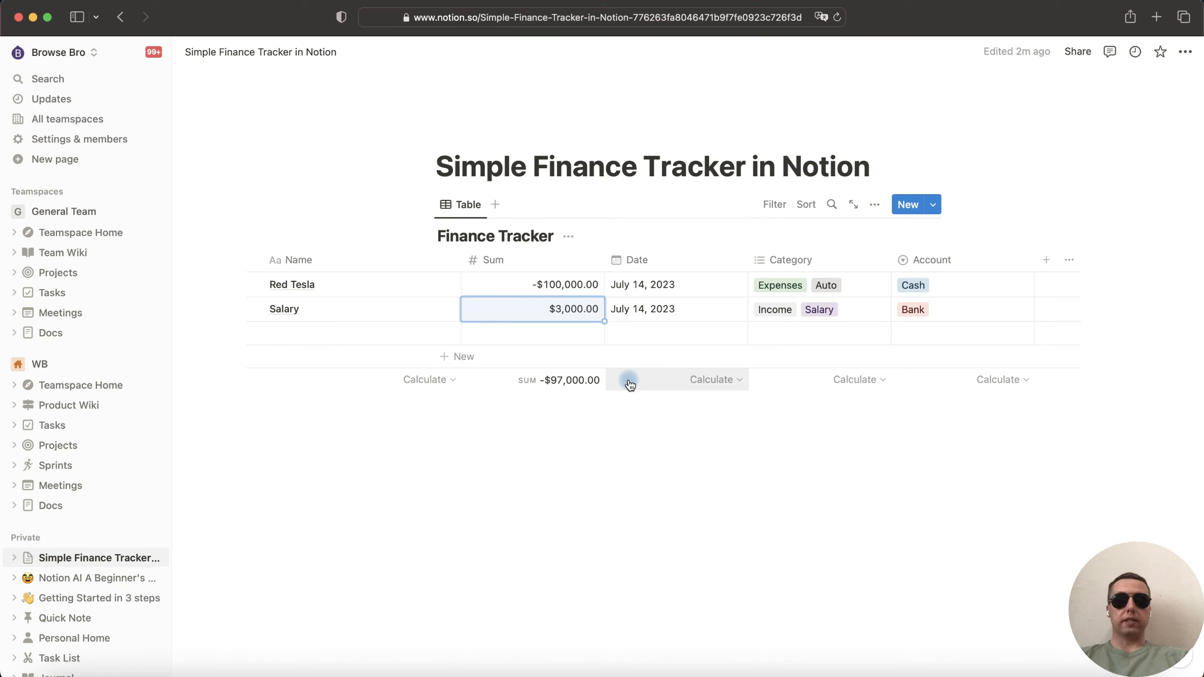
- Add a US Dollar number column named Income and place it right after Sum
click(1046, 261)
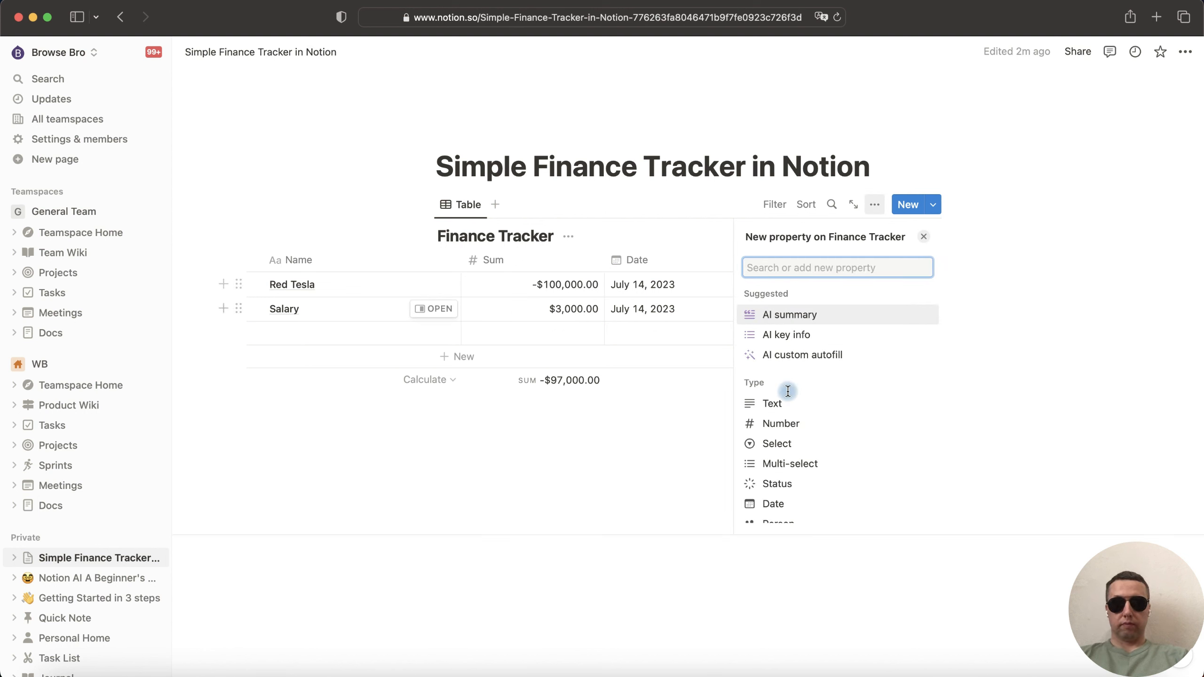
click(795, 423)
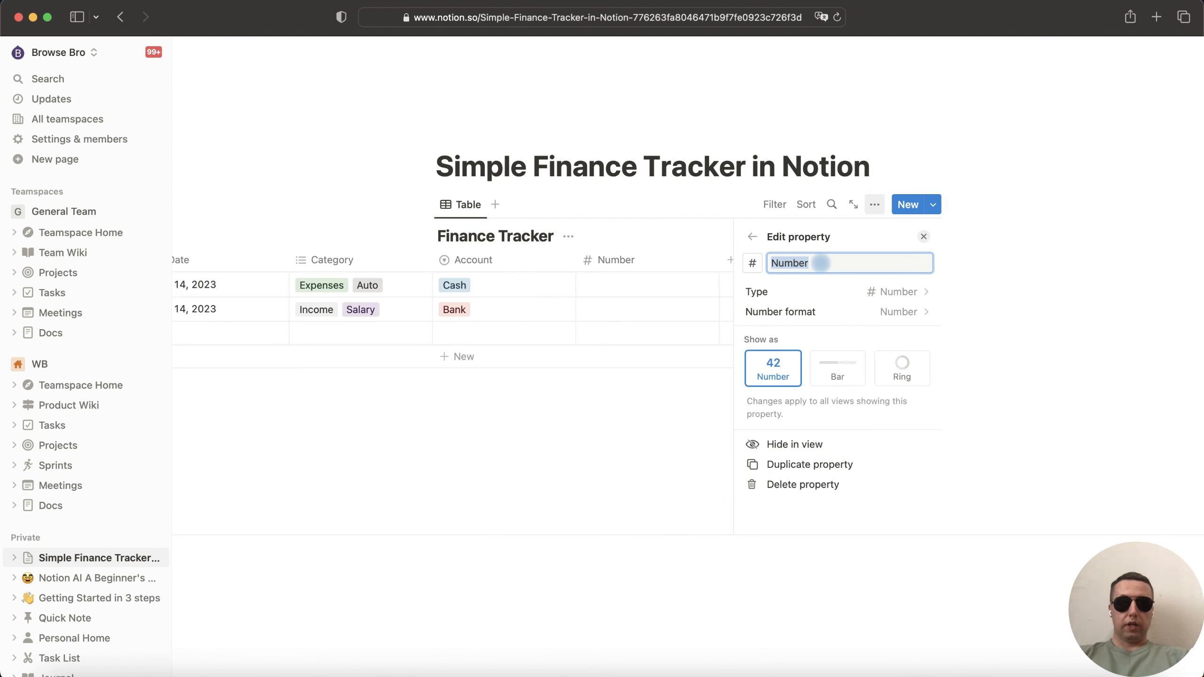
key(BackSpace)
text(Income)
click(866, 312)
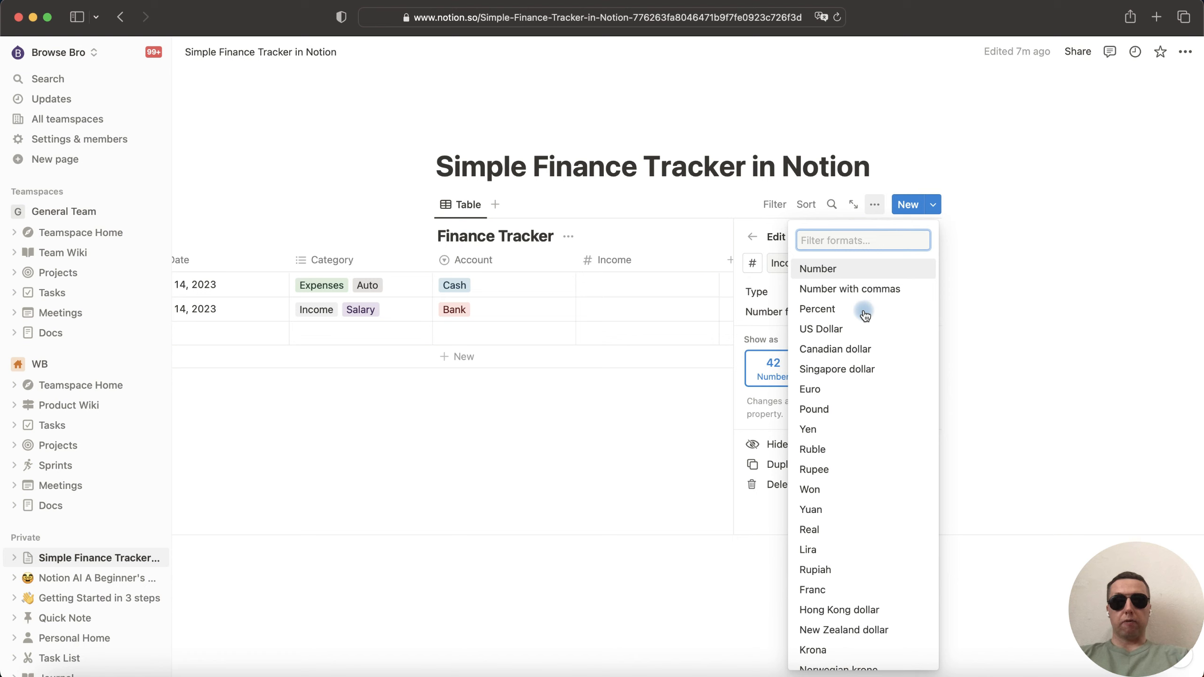
click(850, 335)
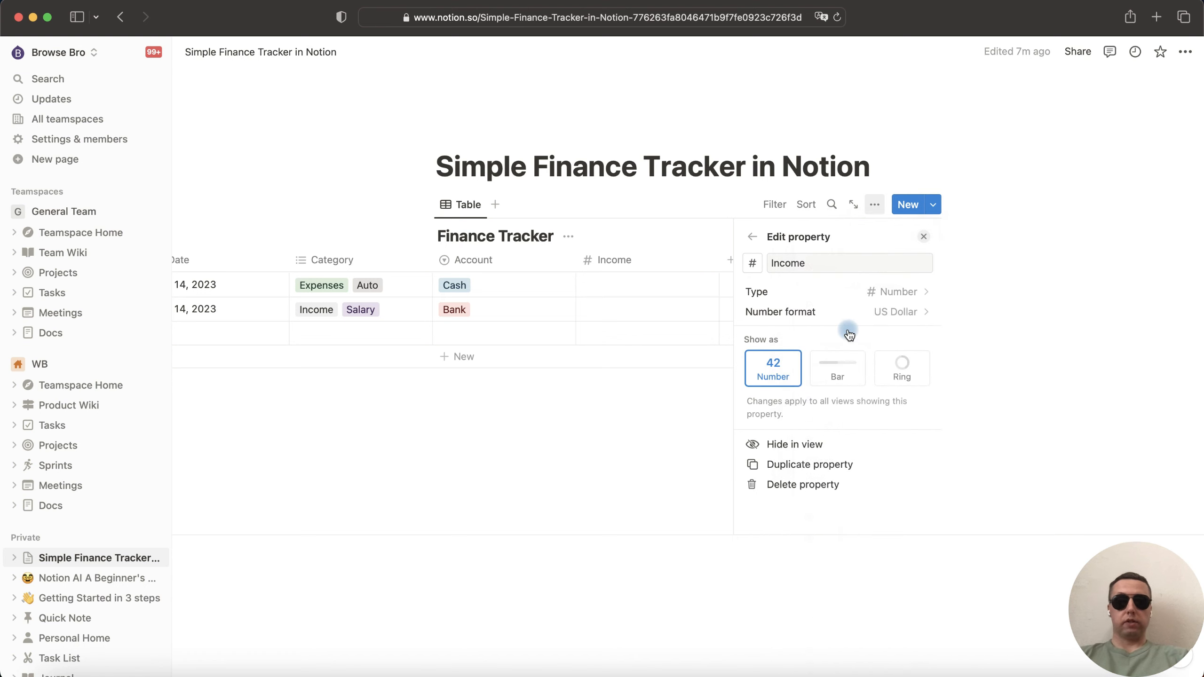
click(923, 236)
drag(780, 263, 365, 264)
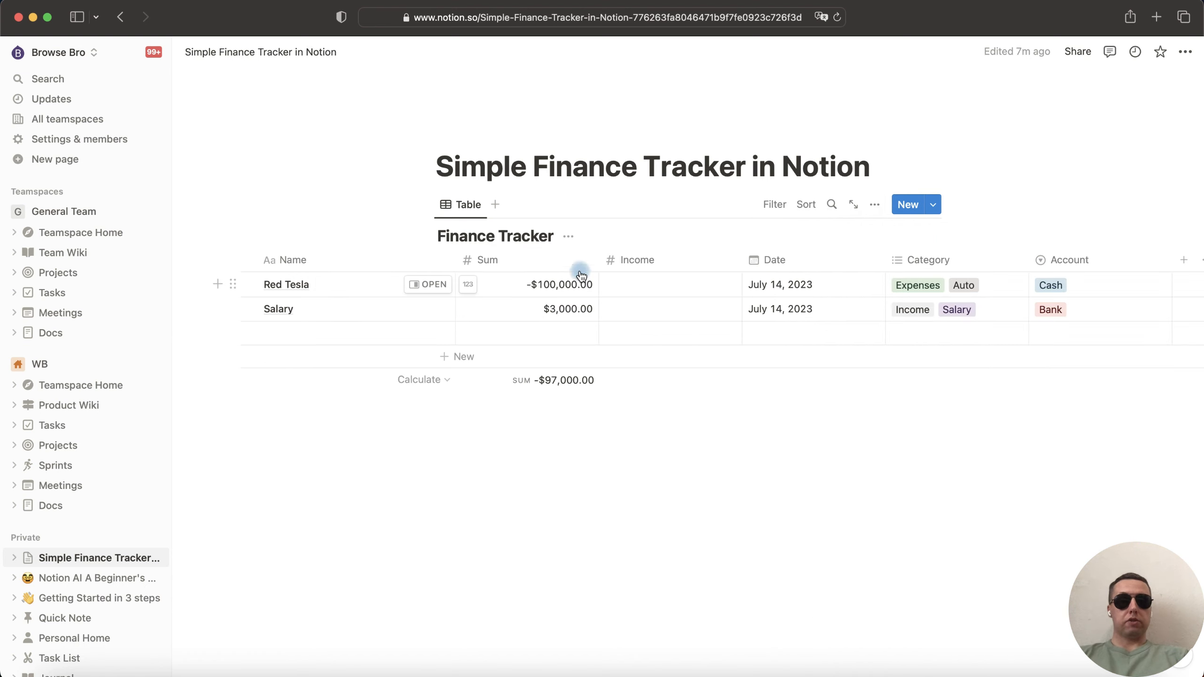
- Rename the Sum column to Expenses
click(507, 263)
drag(516, 292, 484, 292)
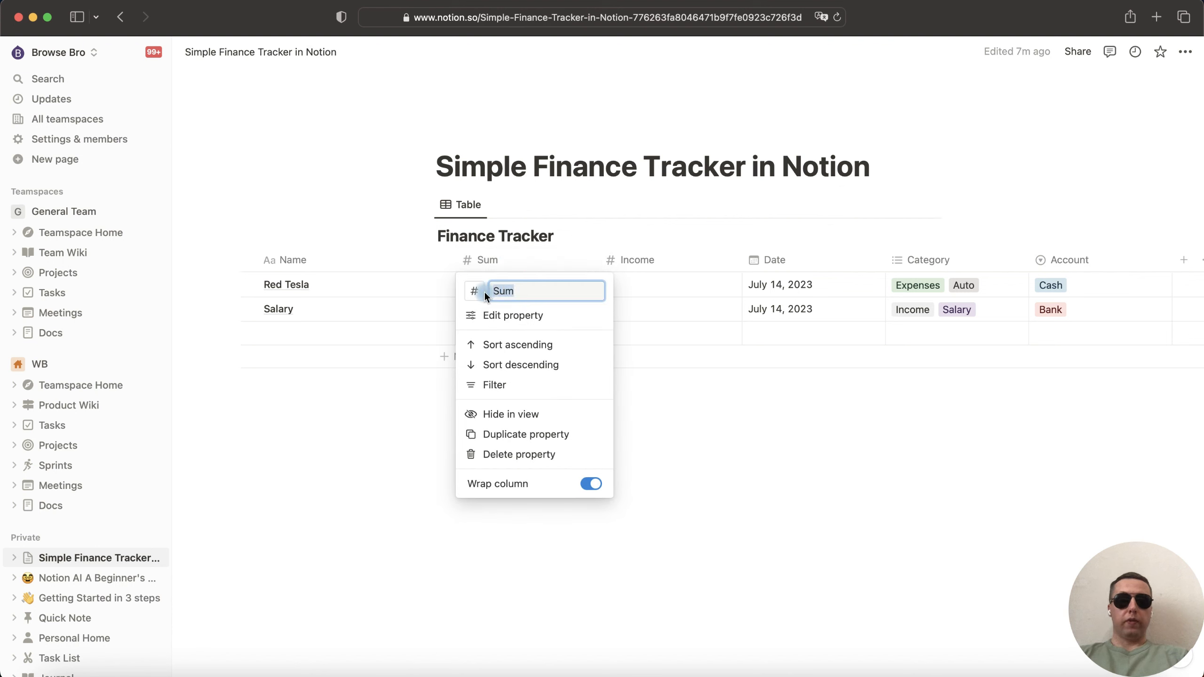
text(Expen)
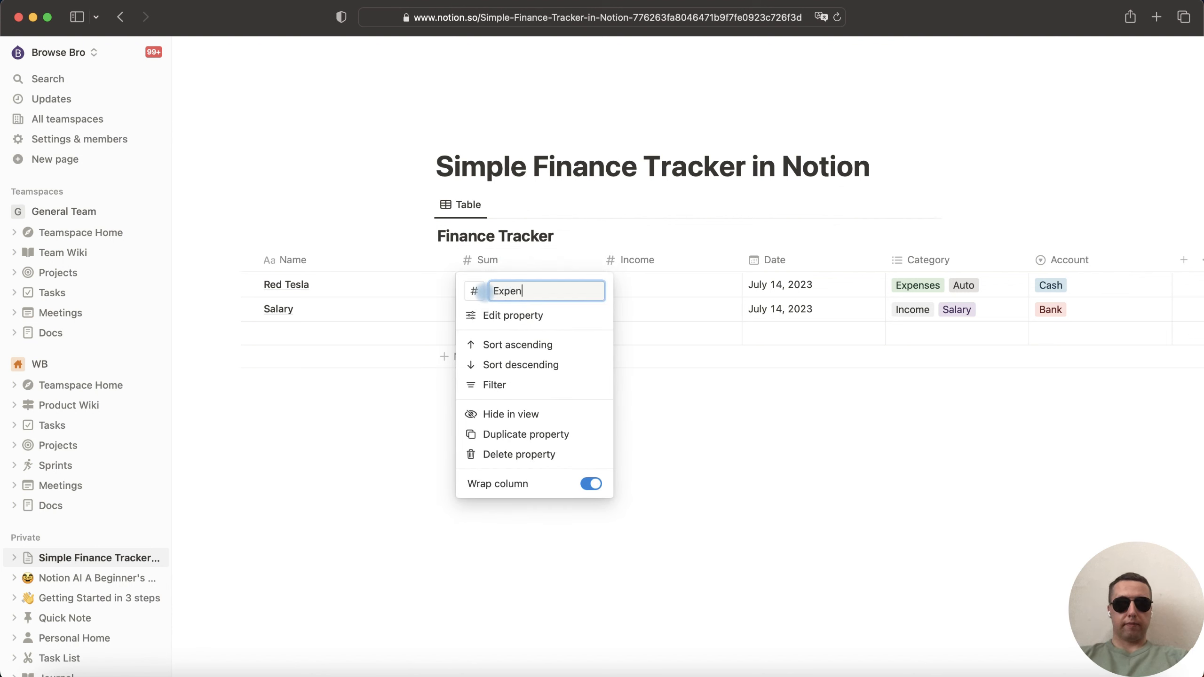
text(ses)
key(Return)
- Make Red Tesla's expense $100,000.00 and move Salary's $3,000.00 into the Income column
click(538, 284)
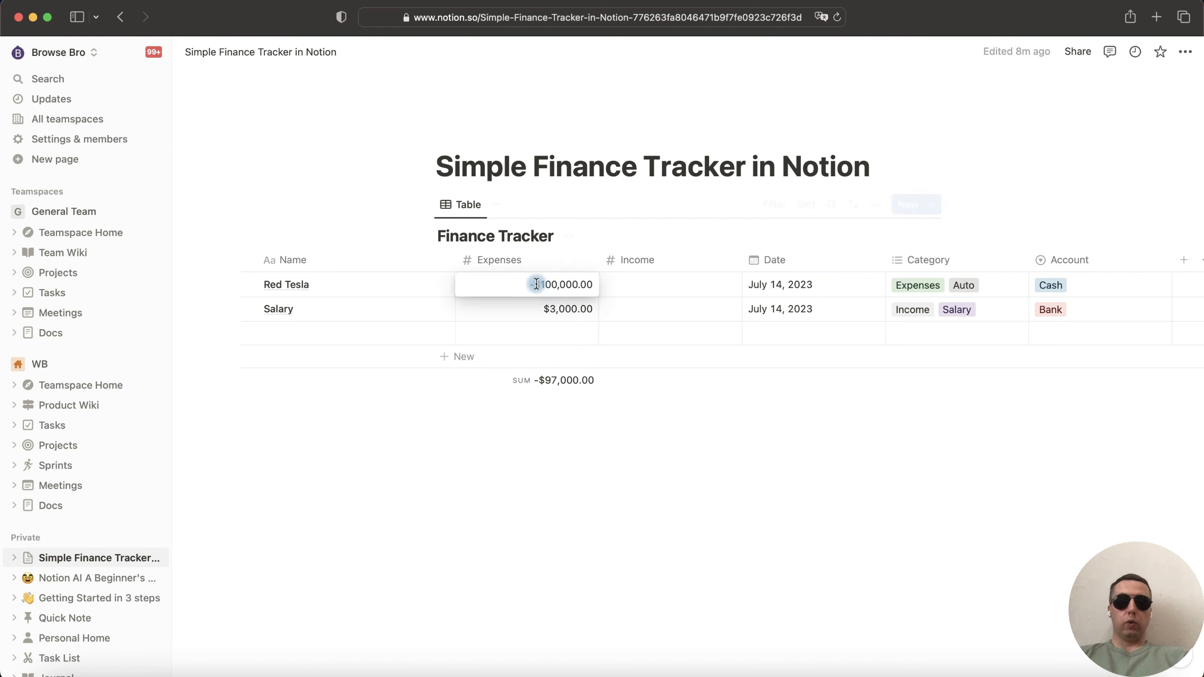
key(BackSpace)
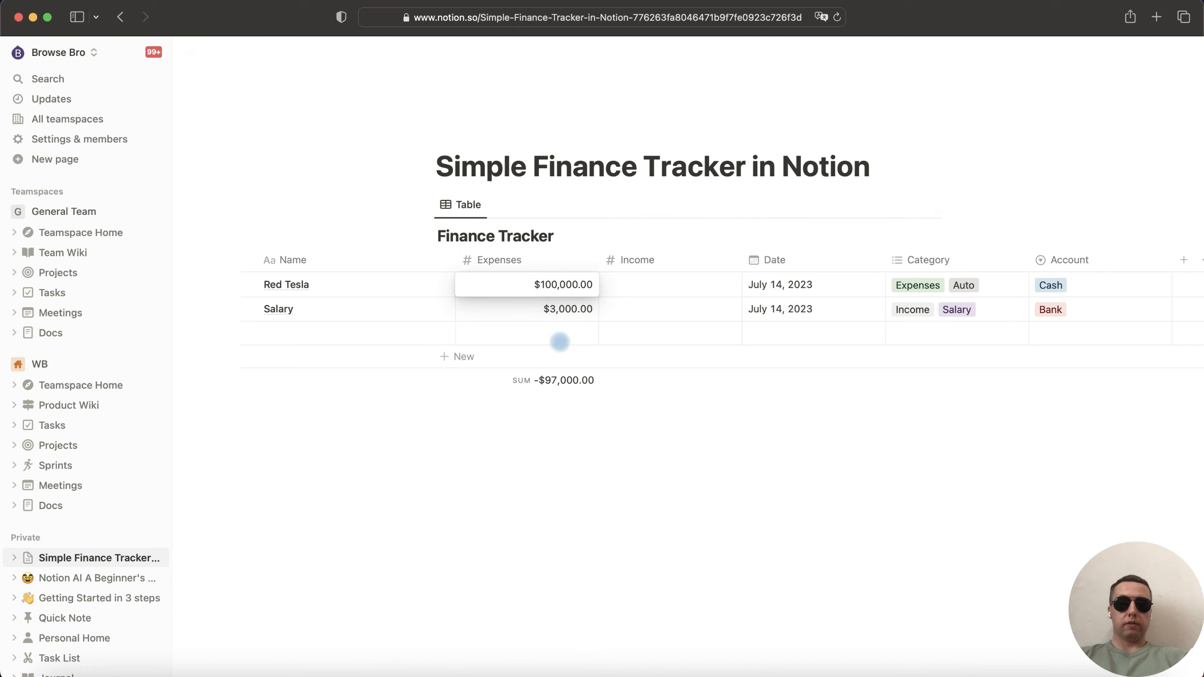
click(547, 310)
drag(547, 311, 600, 311)
key(super+c)
key(BackSpace)
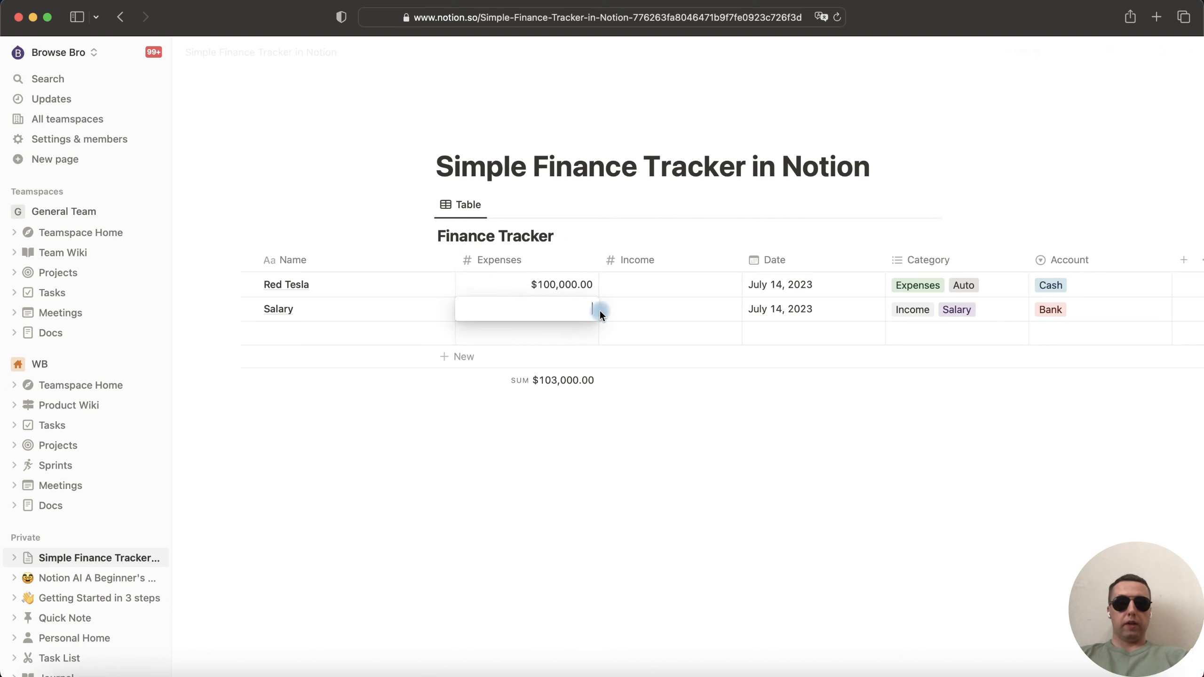
key(Return)
click(687, 313)
key(super+v)
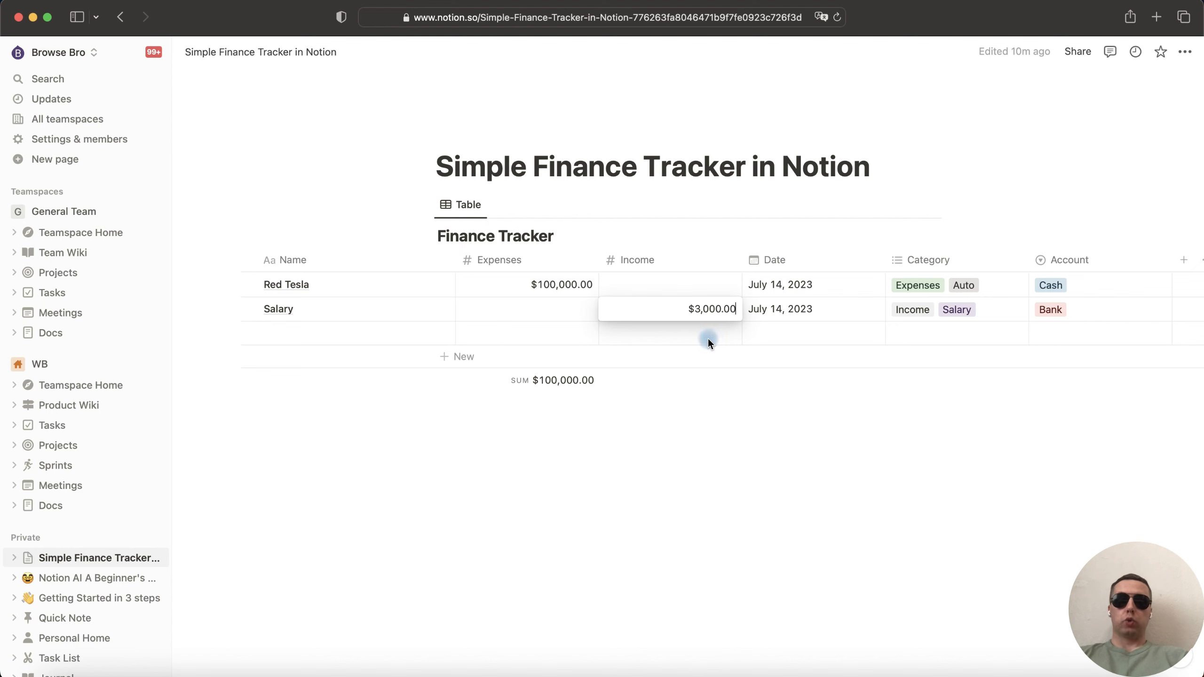
click(708, 340)
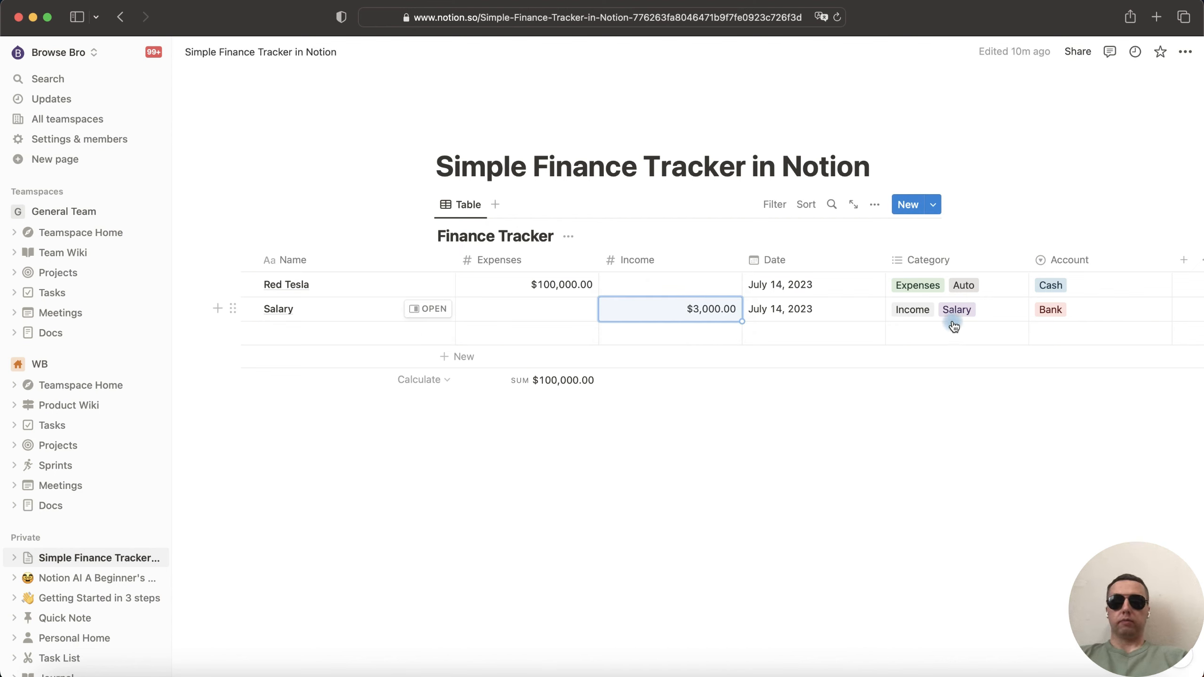
- Delete the Expenses and Income category tags, leaving Auto and Salary
click(939, 284)
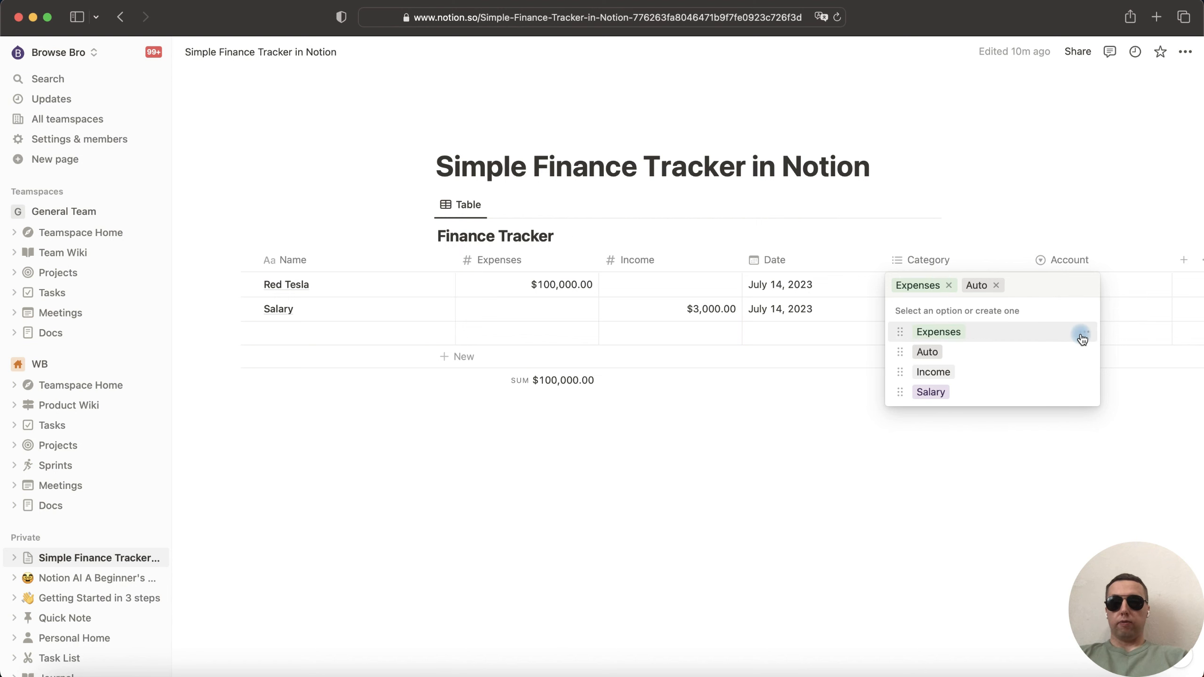
click(1083, 333)
click(1067, 390)
key(Return)
click(1083, 351)
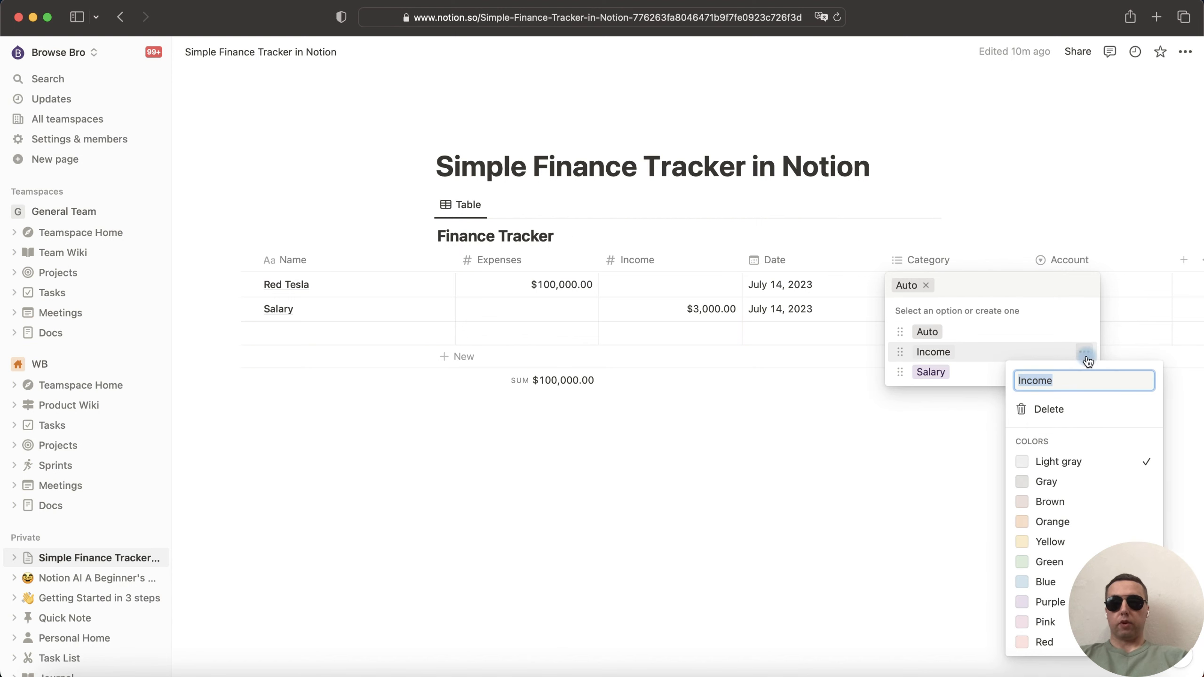
click(1066, 413)
key(Return)
click(899, 442)
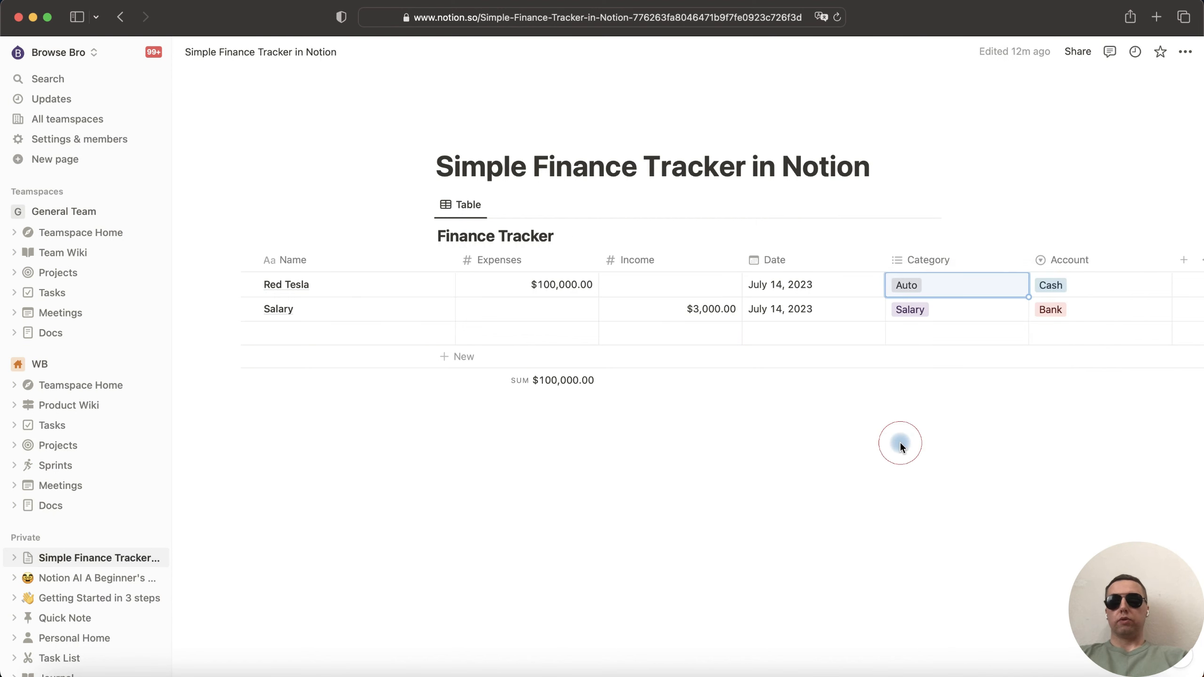
- Show a Sum total ($3,000.00) under the Income column
click(730, 383)
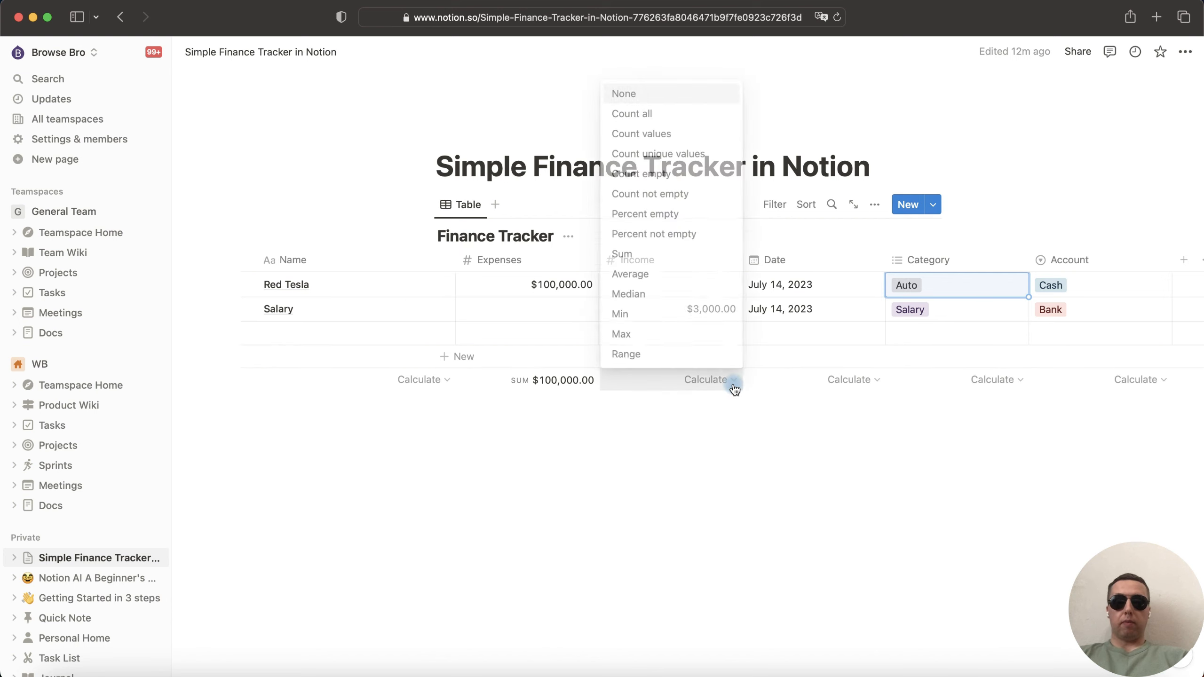
click(698, 246)
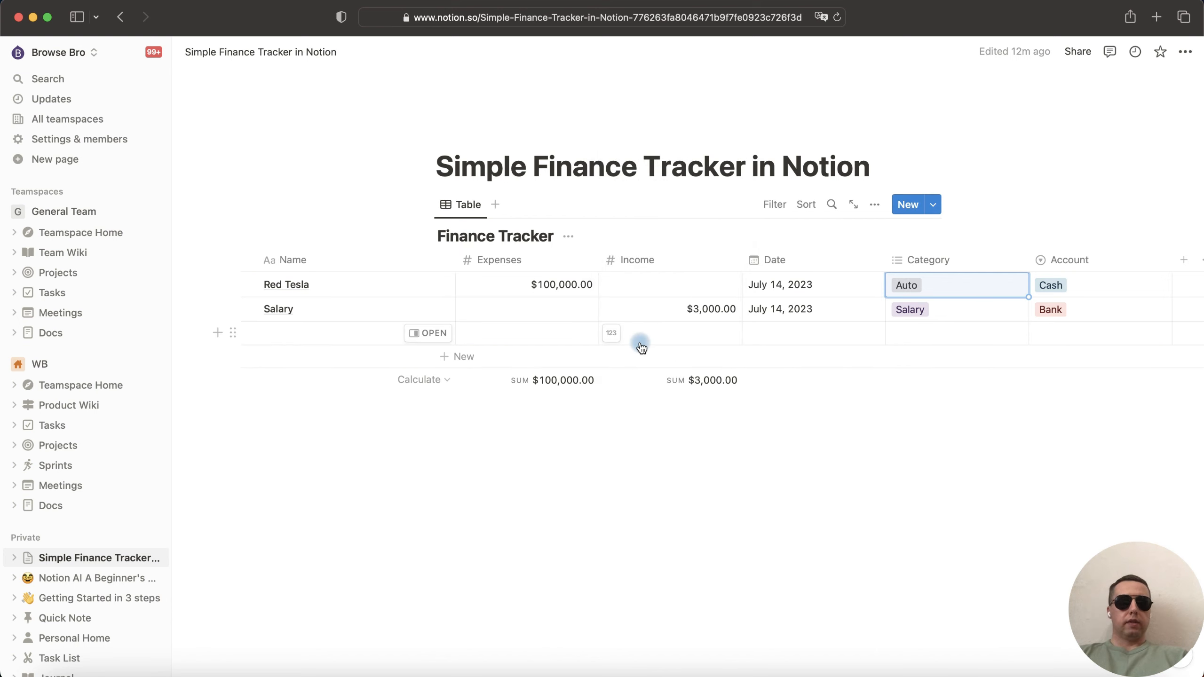
click(469, 208)
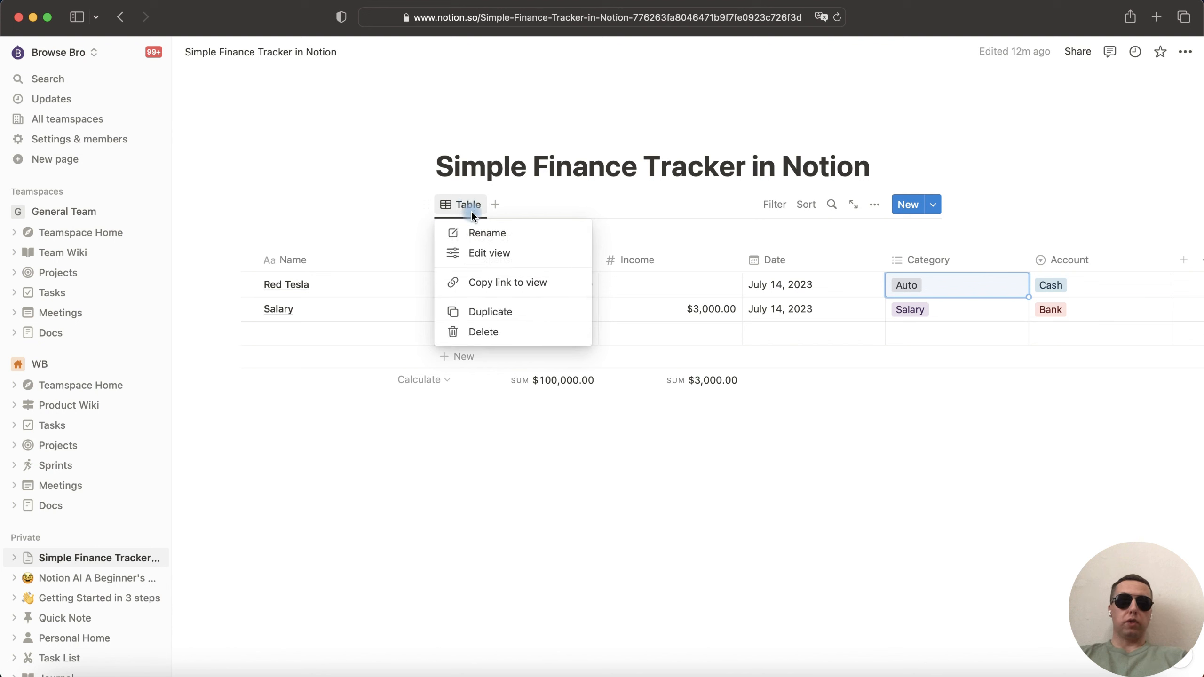
- Rename the table view to All and duplicate it as a view named Month
click(485, 252)
text(All)
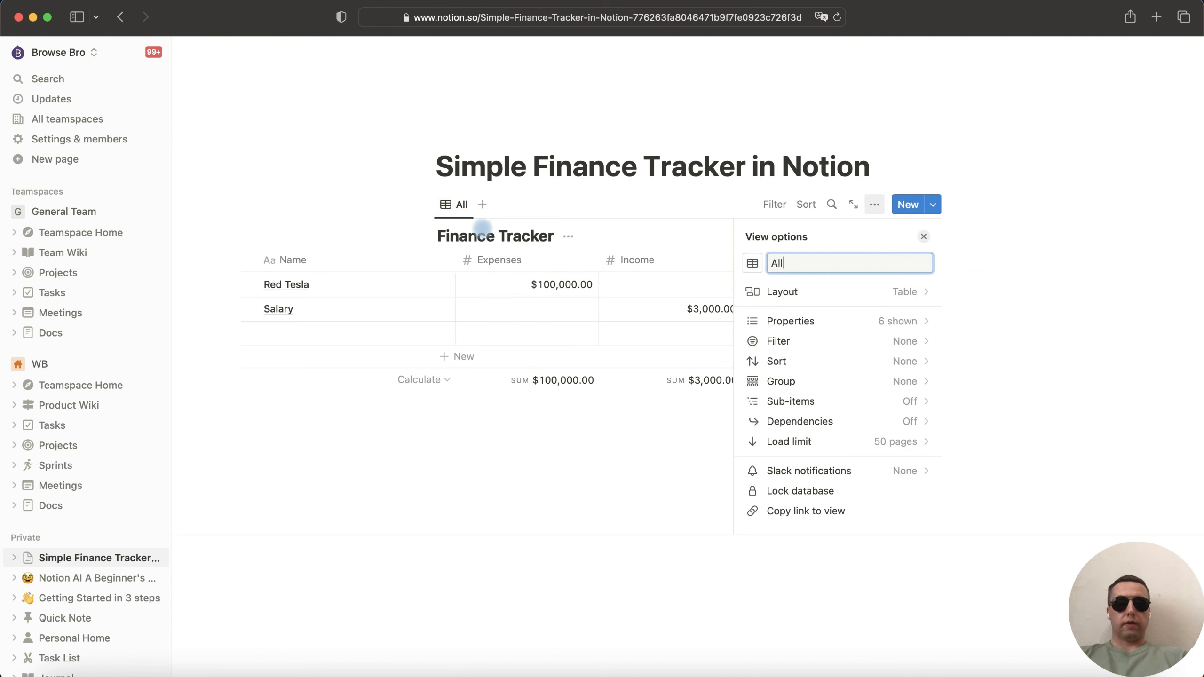
click(457, 205)
click(497, 311)
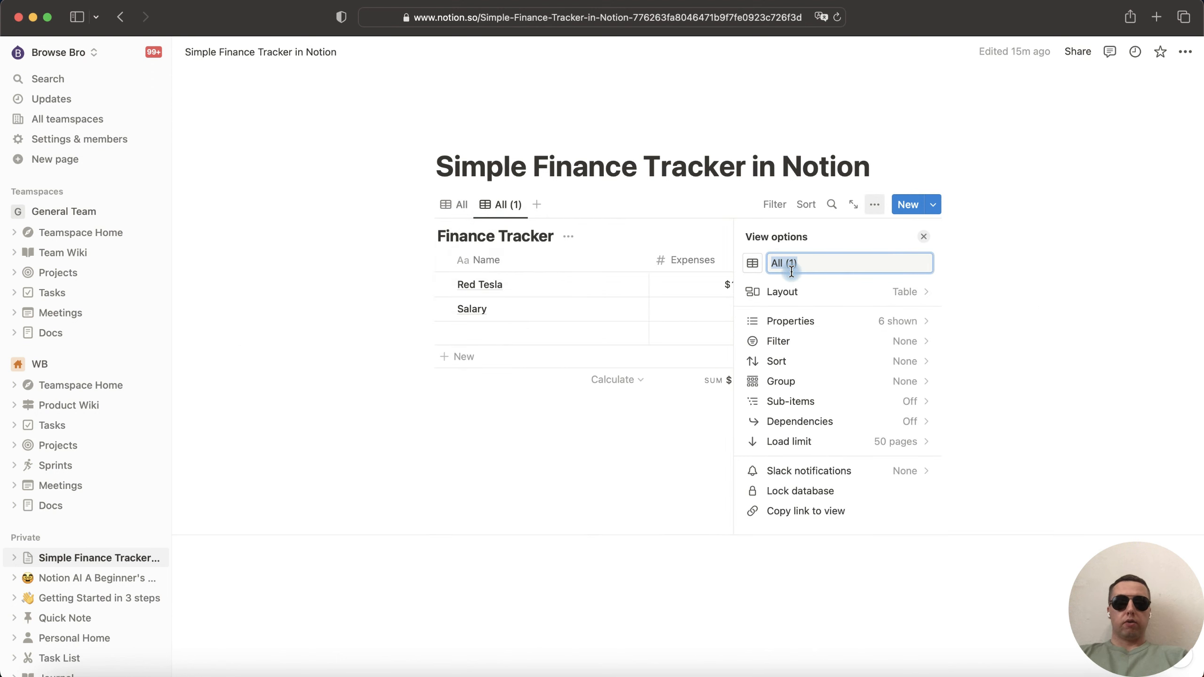
text(Month)
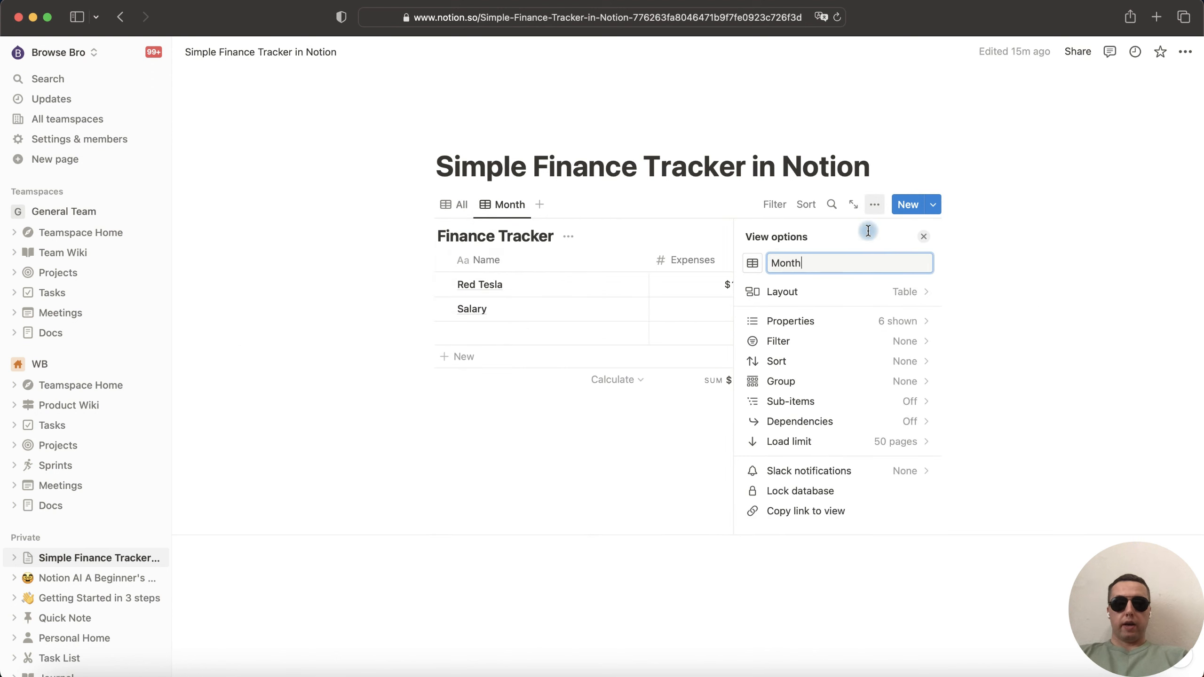
- Filter the Month view to Date within the past 1 month
click(887, 342)
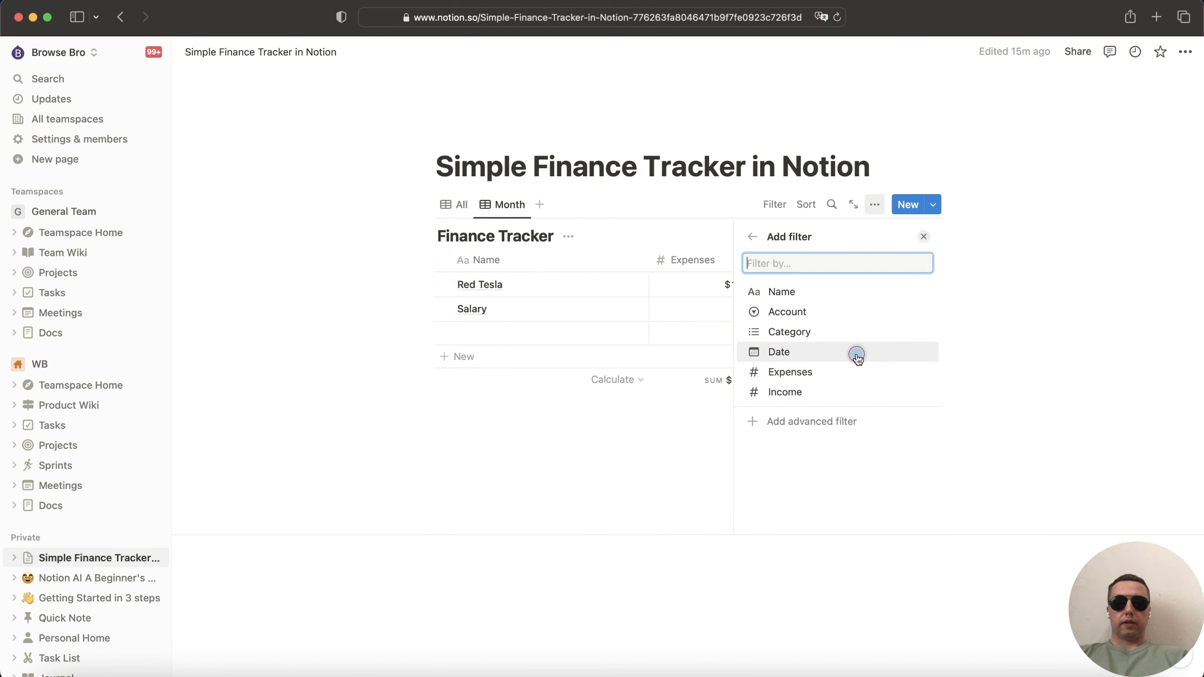
click(854, 349)
click(771, 321)
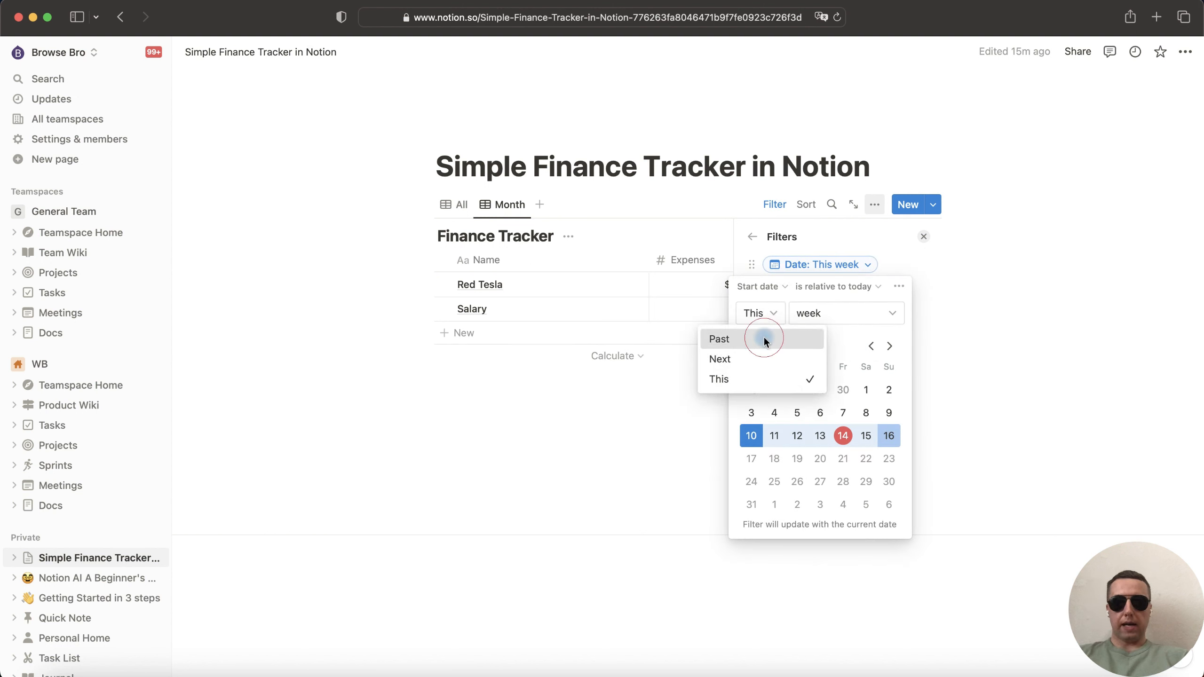
click(763, 338)
click(890, 314)
click(887, 380)
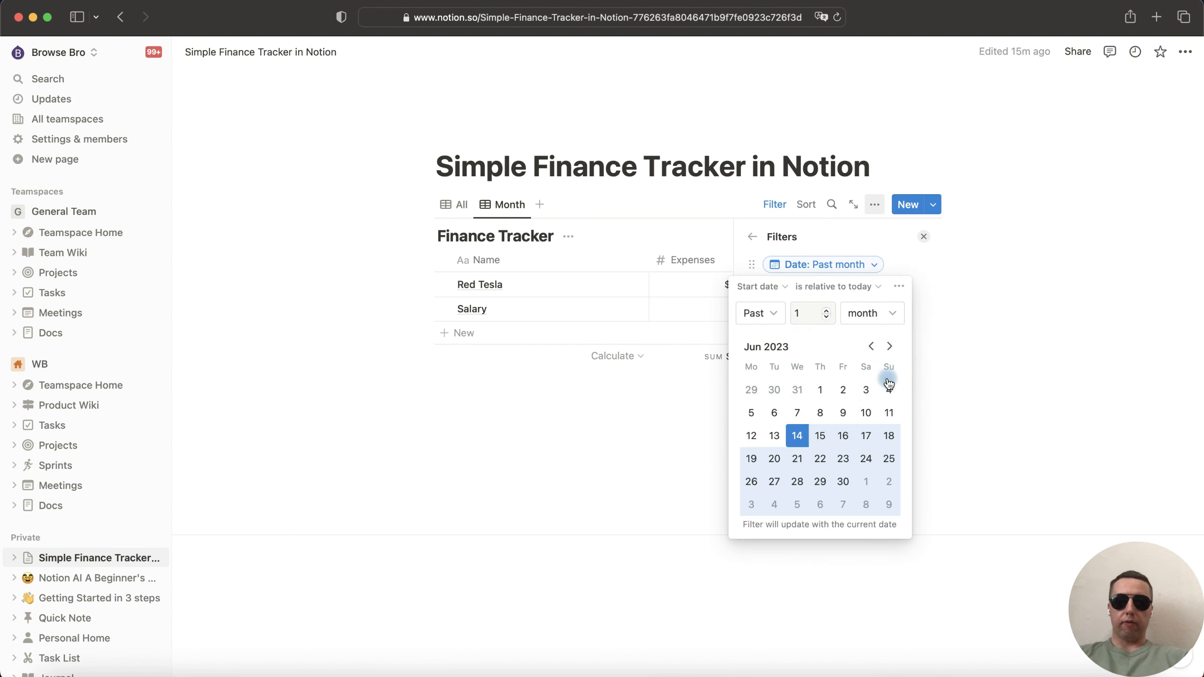
click(674, 396)
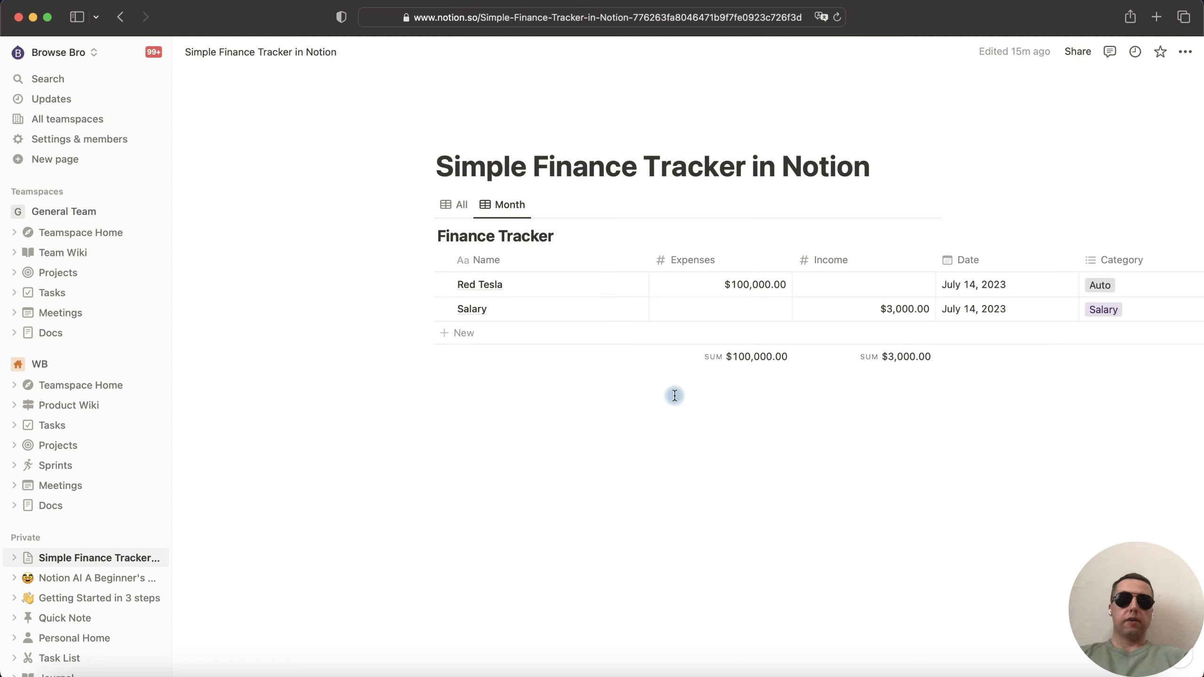
- Add a Good Mood row with $1.00 expense dated April 1, 2023
click(458, 333)
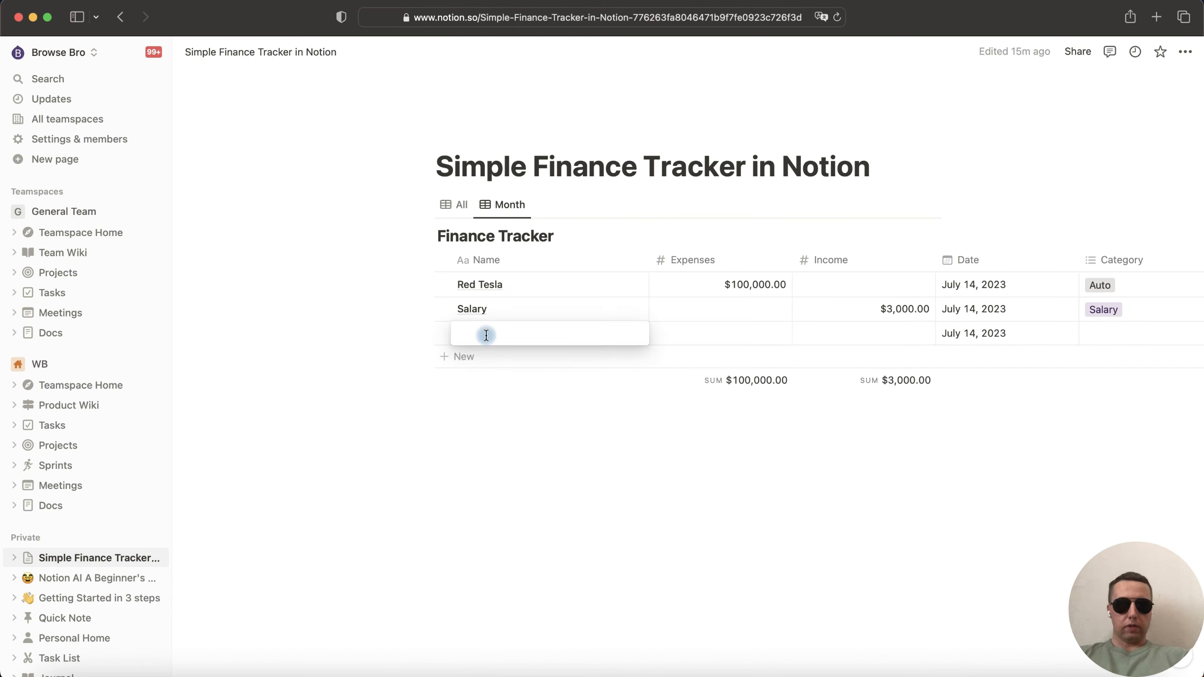
text(Good M)
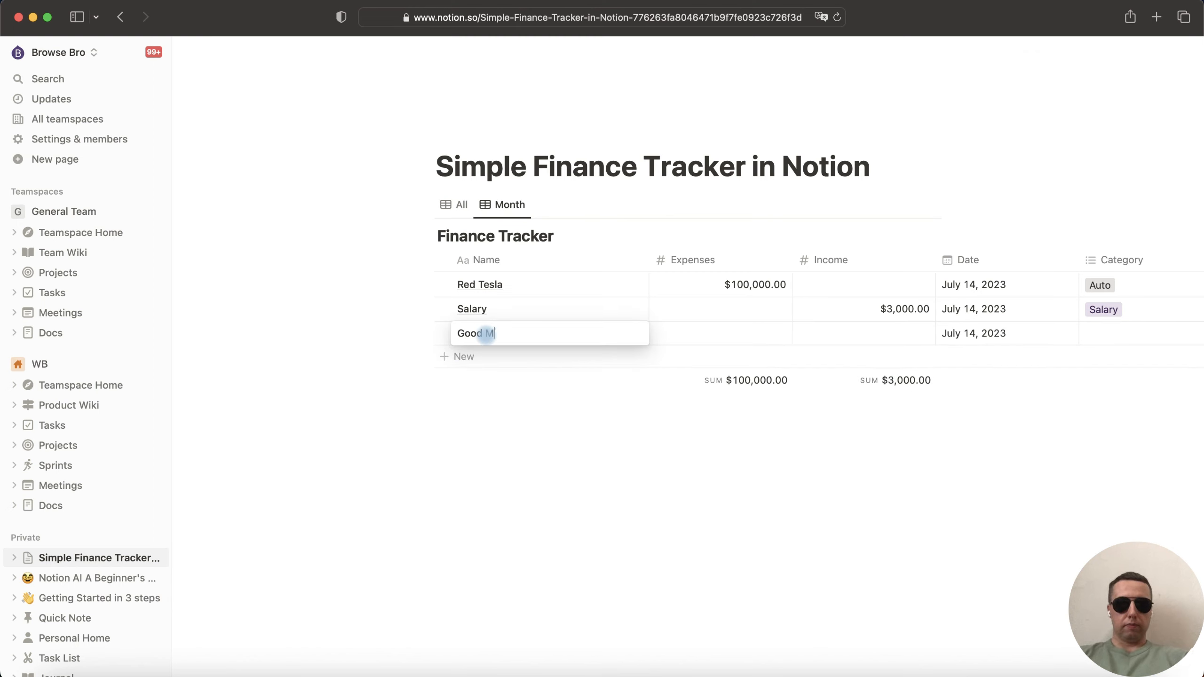
text(ood)
key(Tab)
text(1)
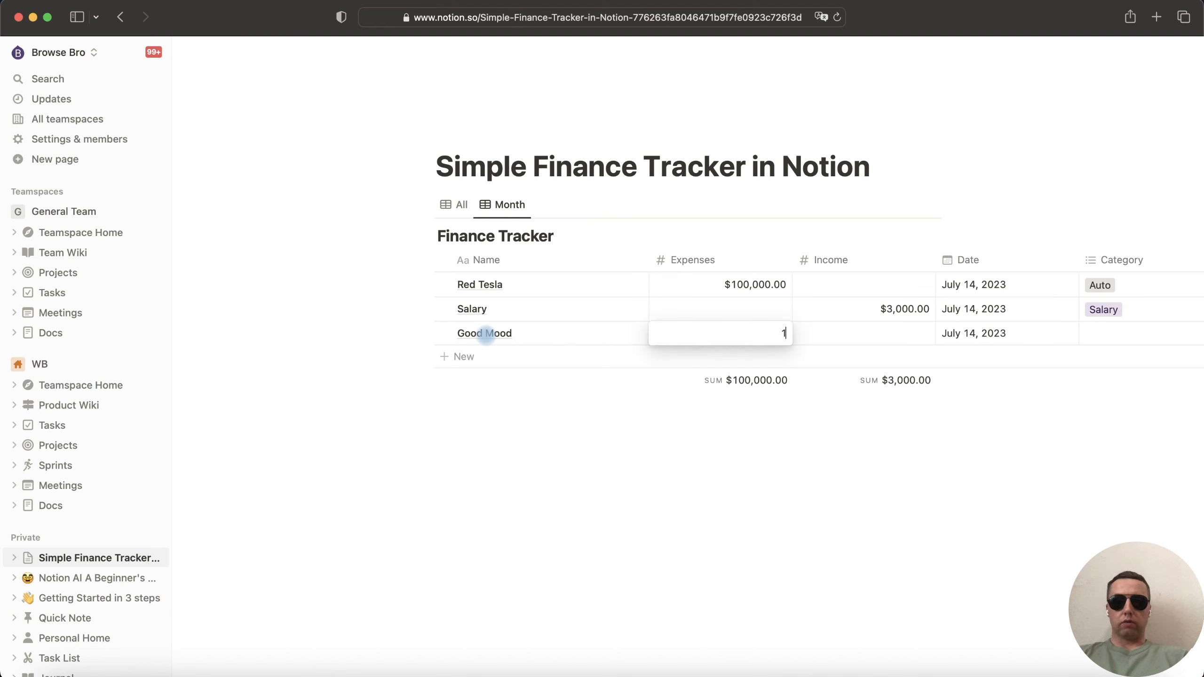
key(Tab)
key(Tab)
click(994, 333)
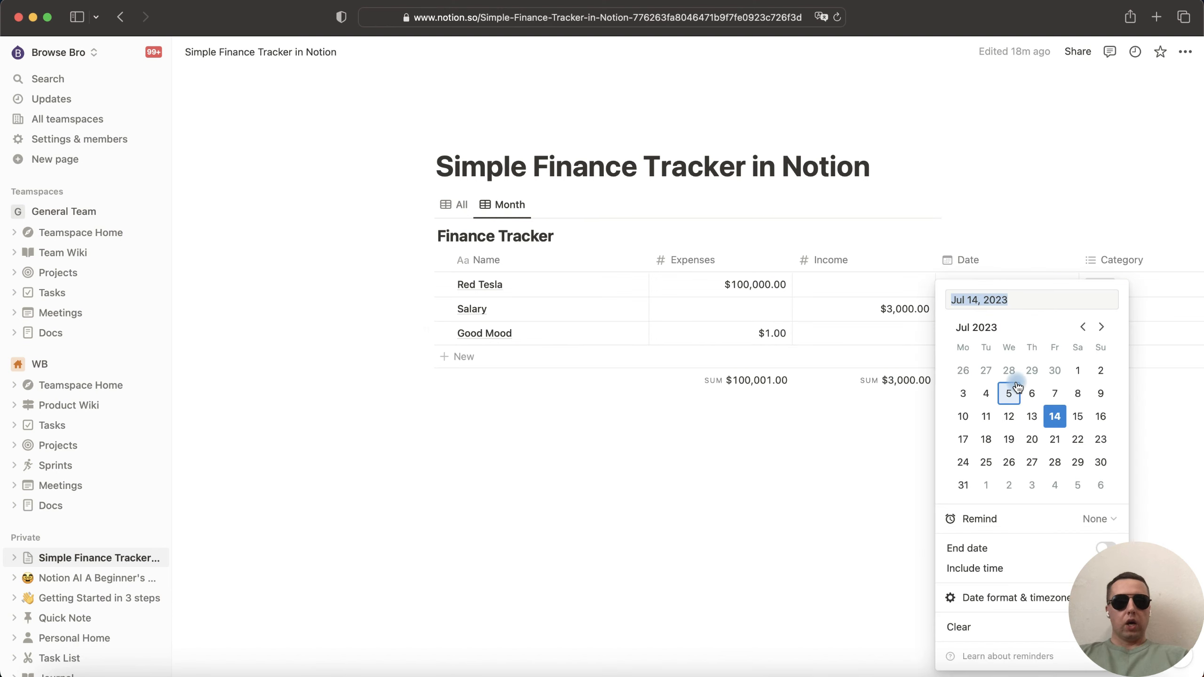
click(1083, 329)
click(1083, 329)
click(1084, 329)
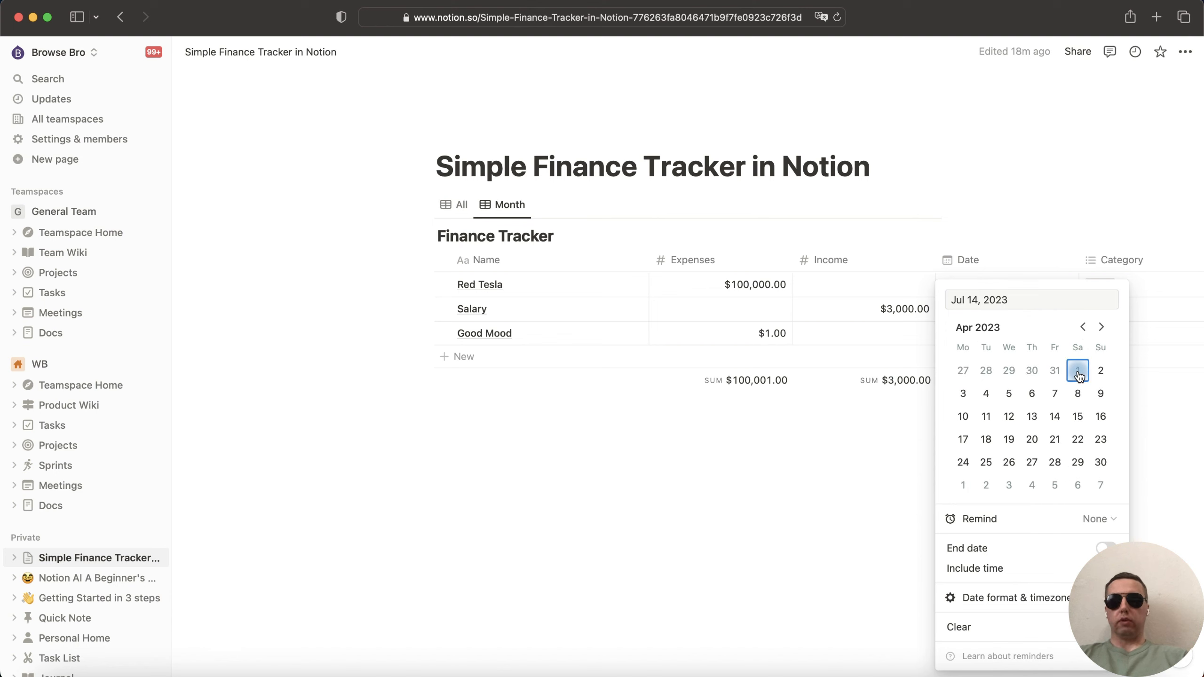
click(1078, 370)
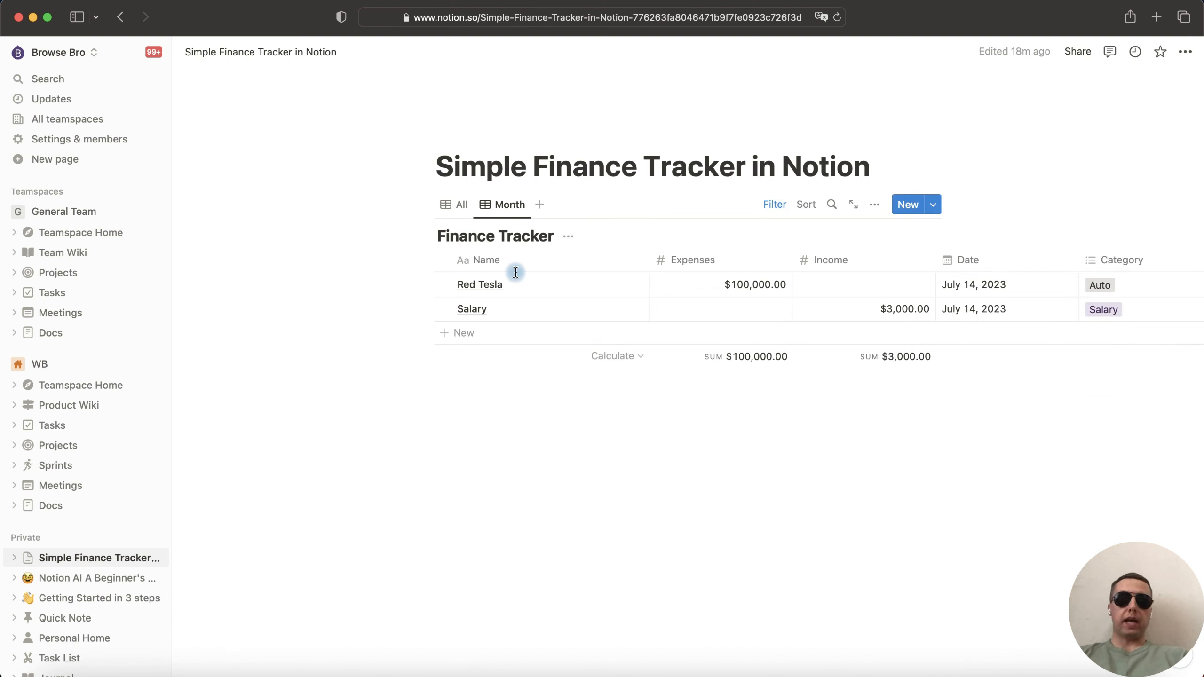
- Delete the empty row in the All view and move the Month tab before All
click(459, 208)
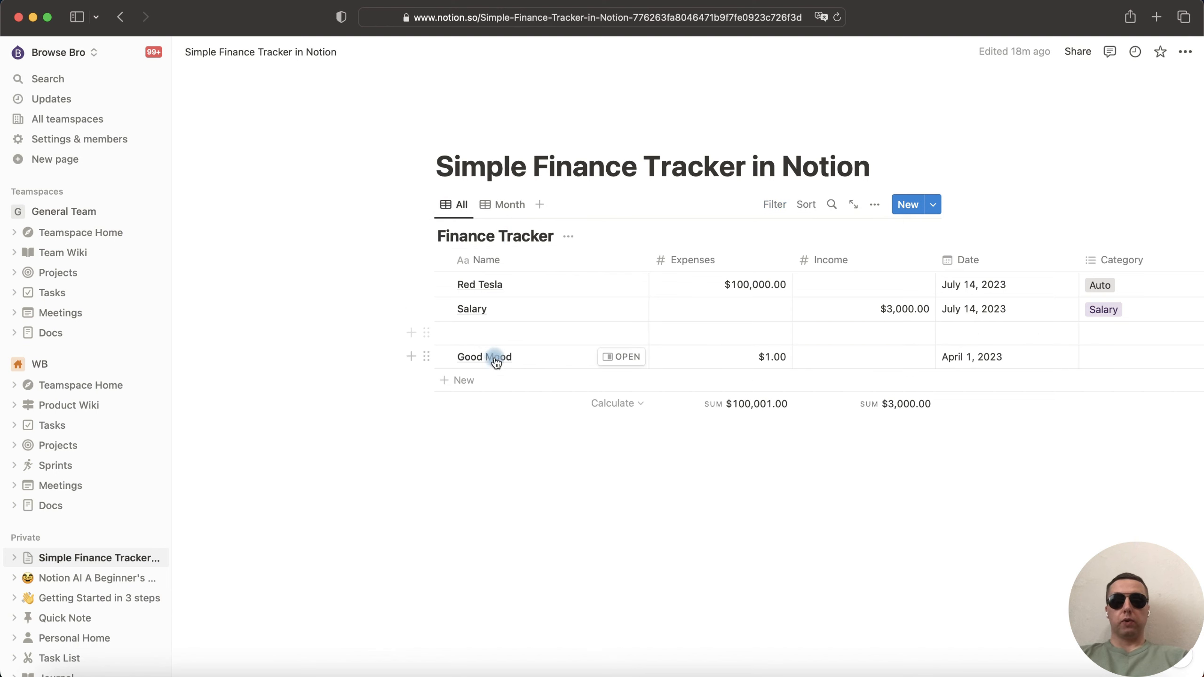
click(424, 328)
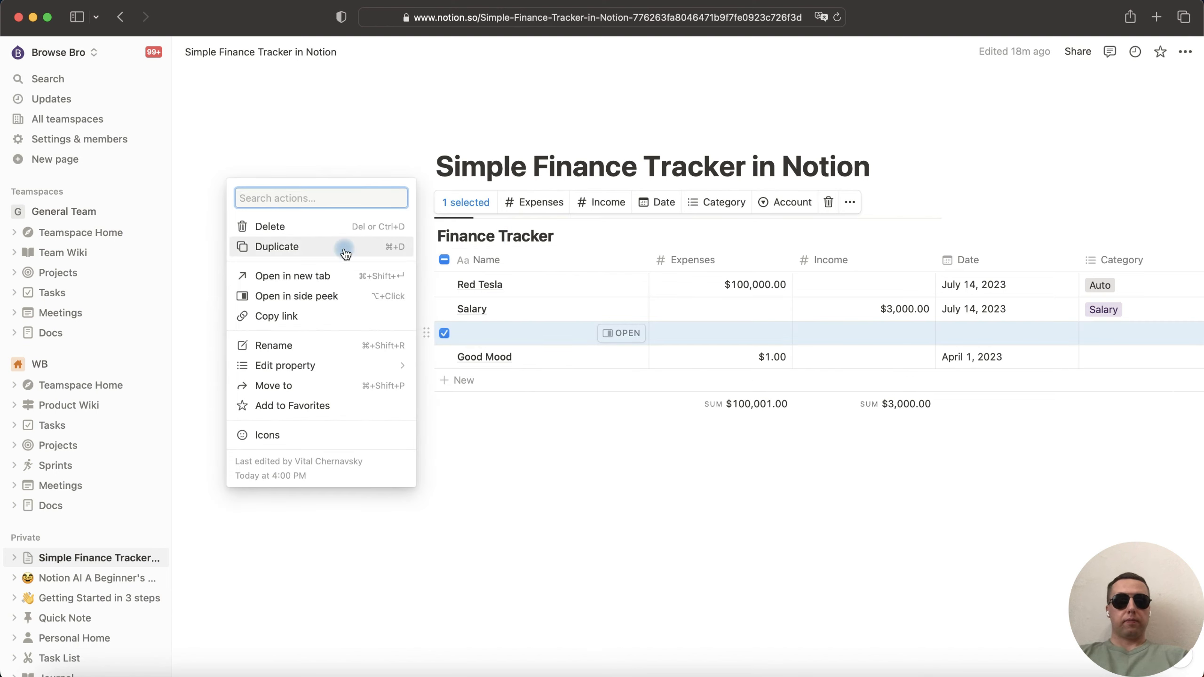
click(335, 228)
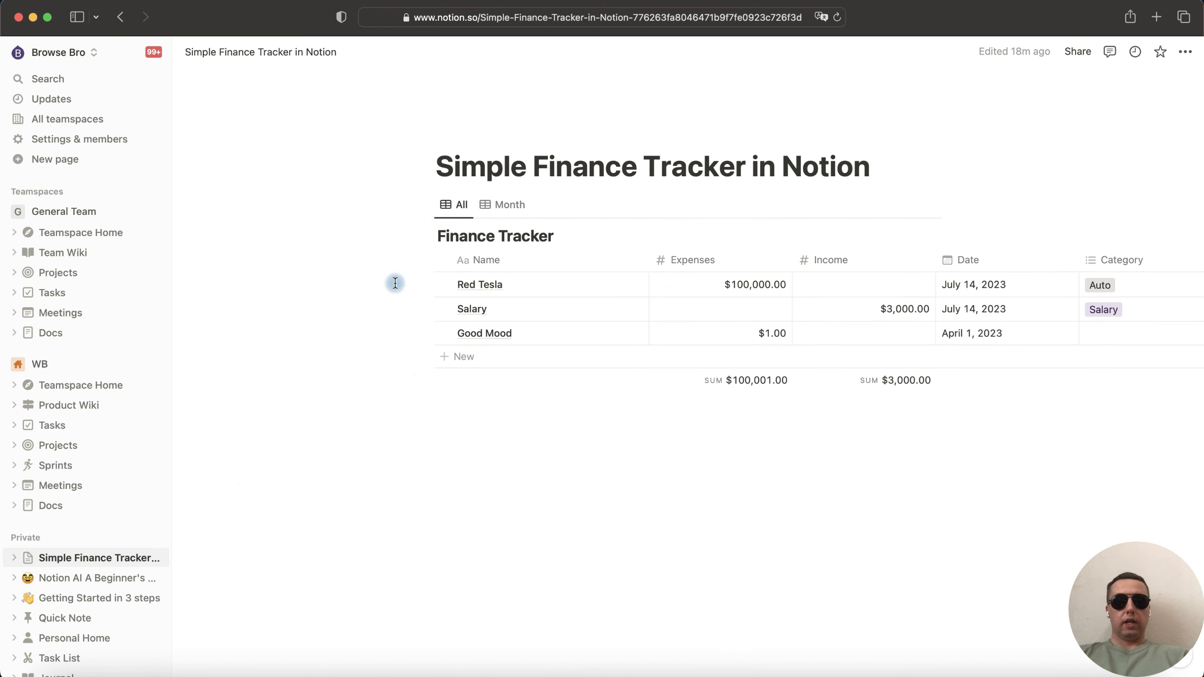
scroll(446, 352, right, 4)
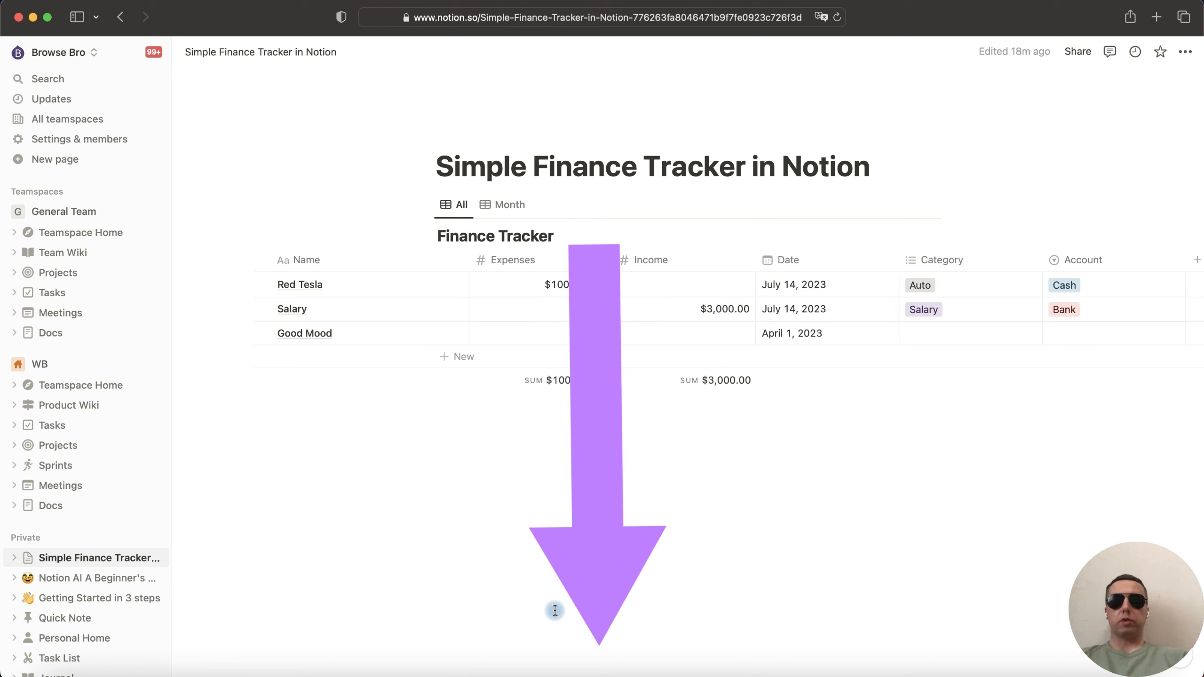
drag(502, 206, 459, 207)
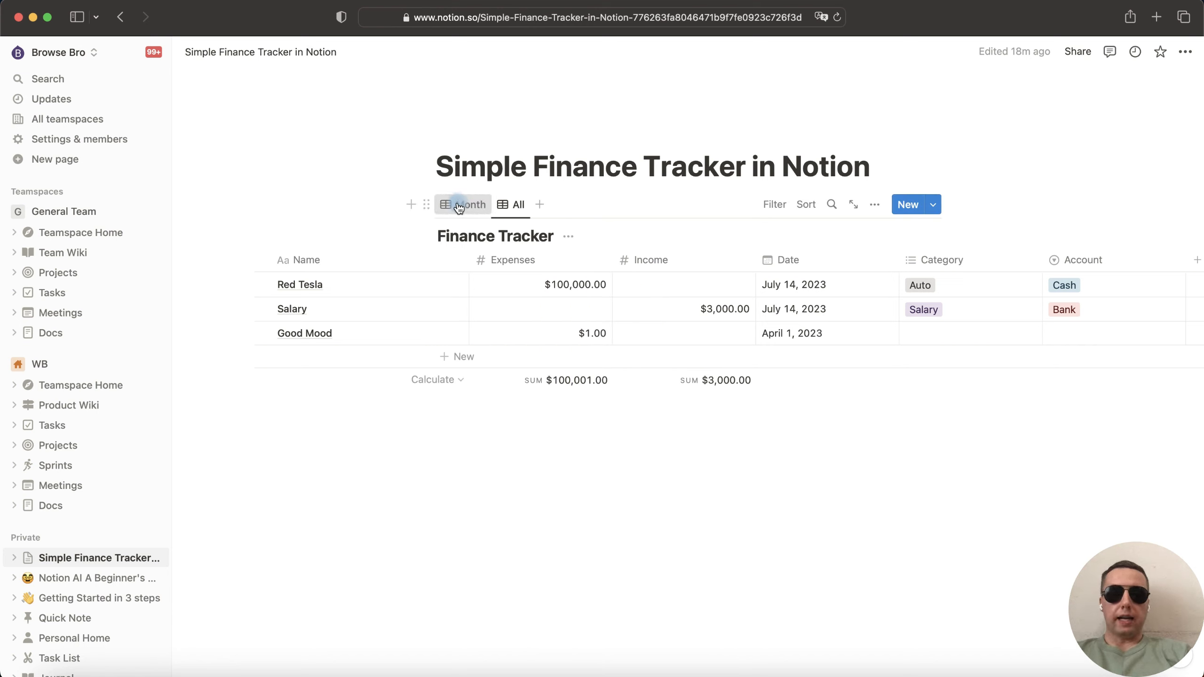
click(459, 207)
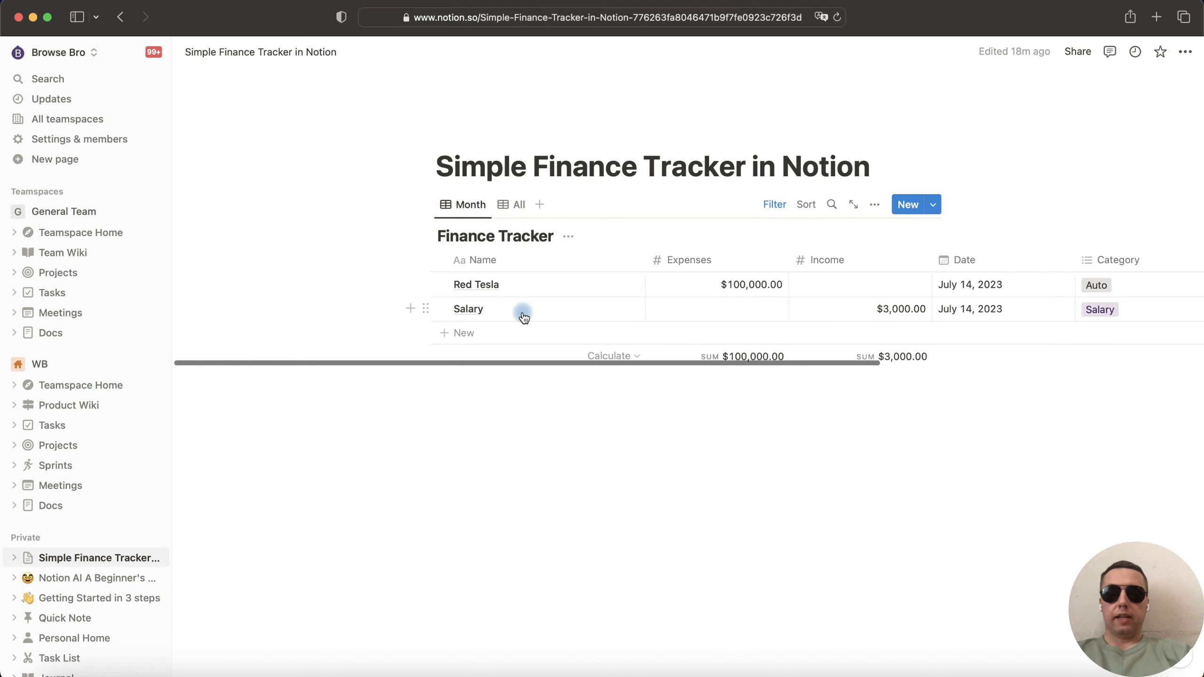